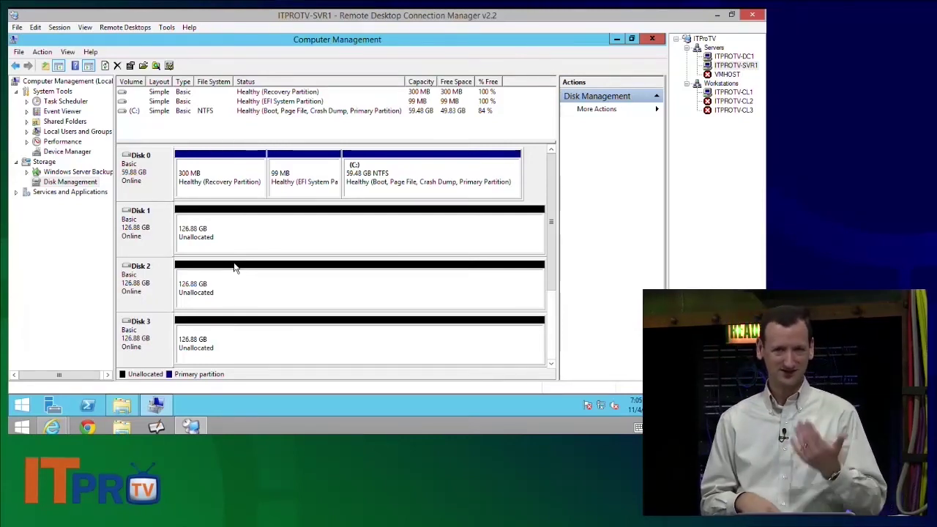
- Select Disk 1's 126.88 GB unallocated space and bring up its new-volume options
click(285, 240)
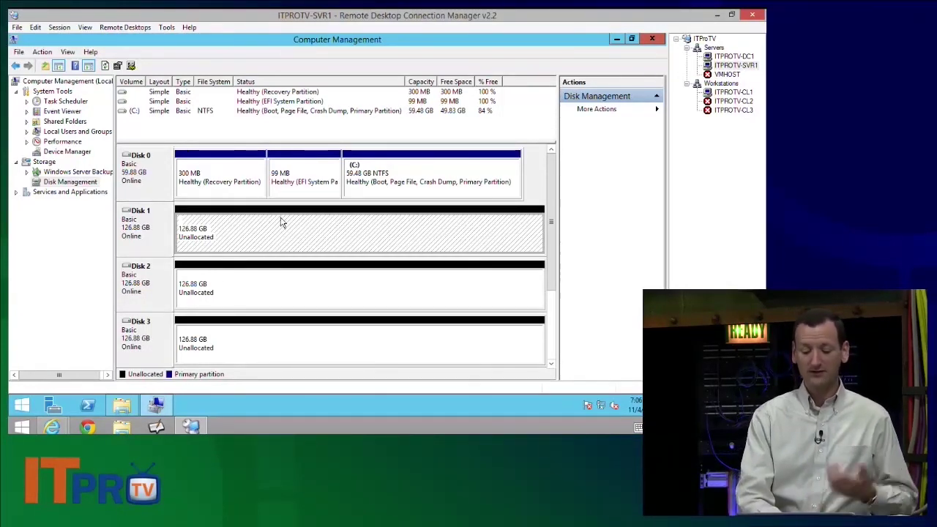
right_click(286, 225)
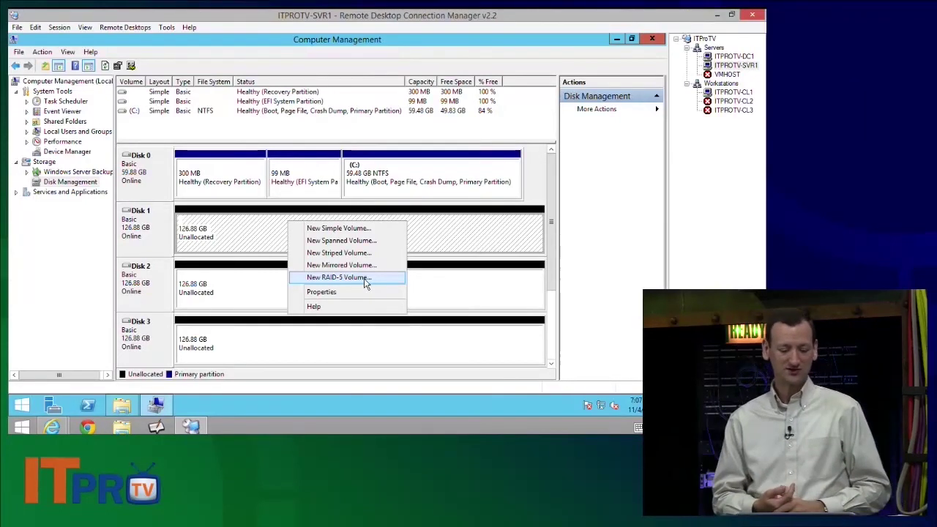
- Launch the New RAID-5 Volume wizard for Disk 1's unallocated space
click(365, 281)
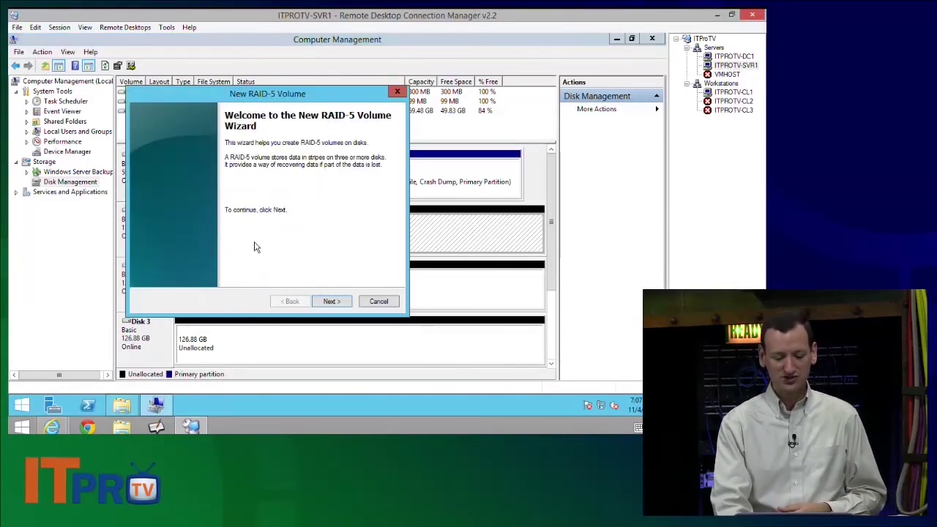
- Add Disks 2 and 3 to the RAID-5 volume and set 36000 MB per disk
click(331, 301)
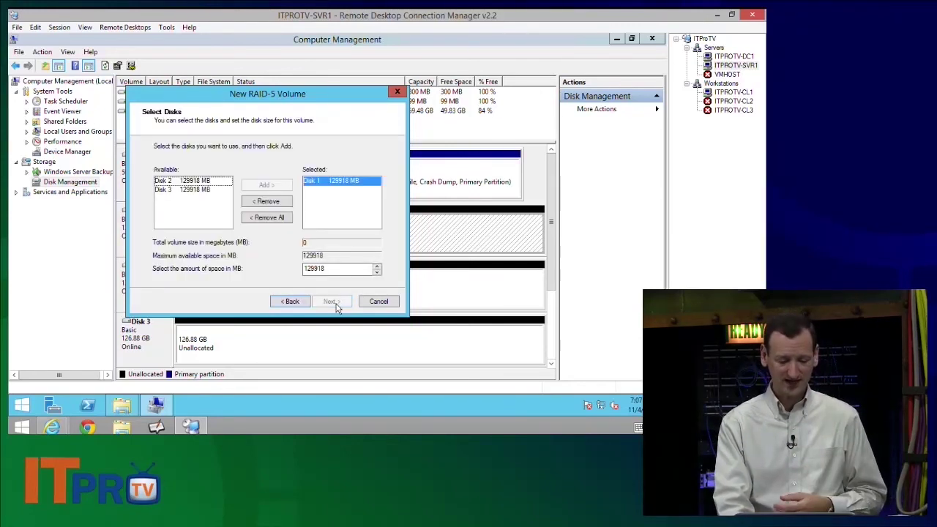
click(207, 181)
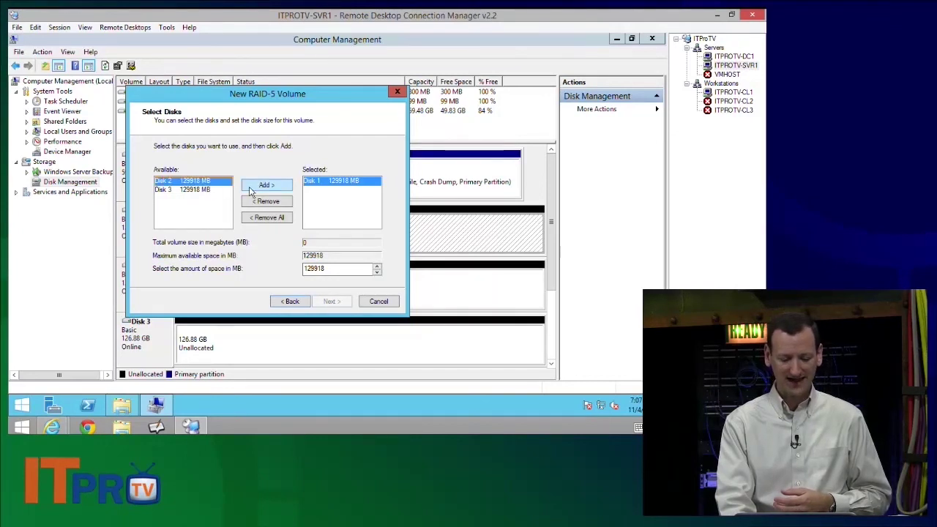
click(255, 187)
click(255, 187)
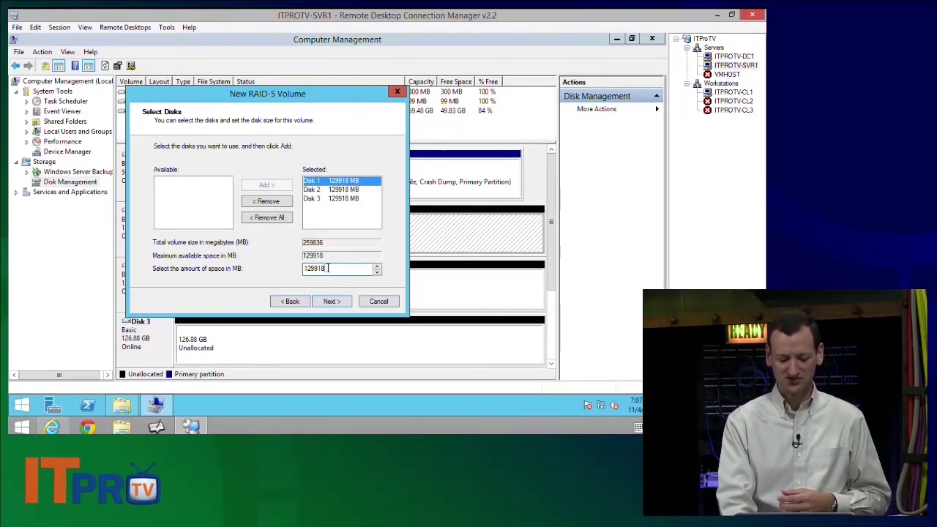
key(BackSpace)
key(BackSpace)
key(BackSpace)
key(BackSpace)
key(BackSpace)
key(BackSpace)
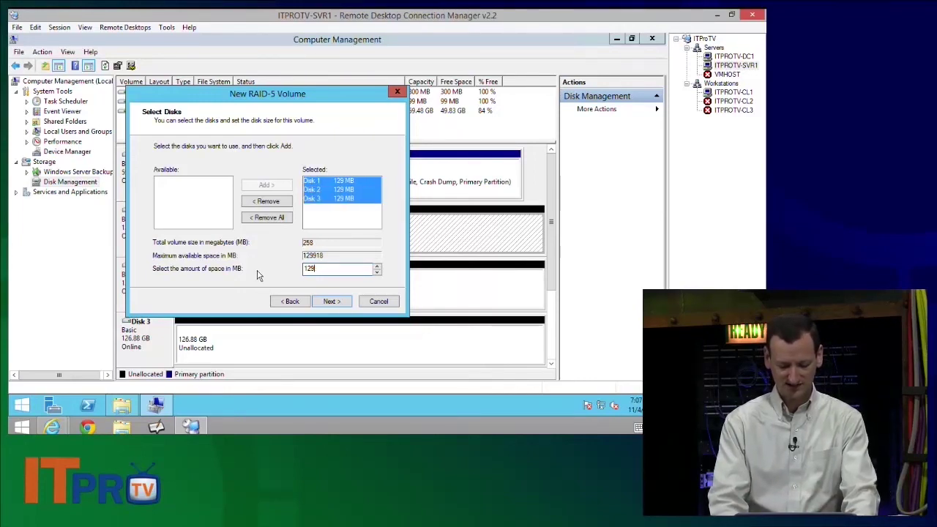
text(36000)
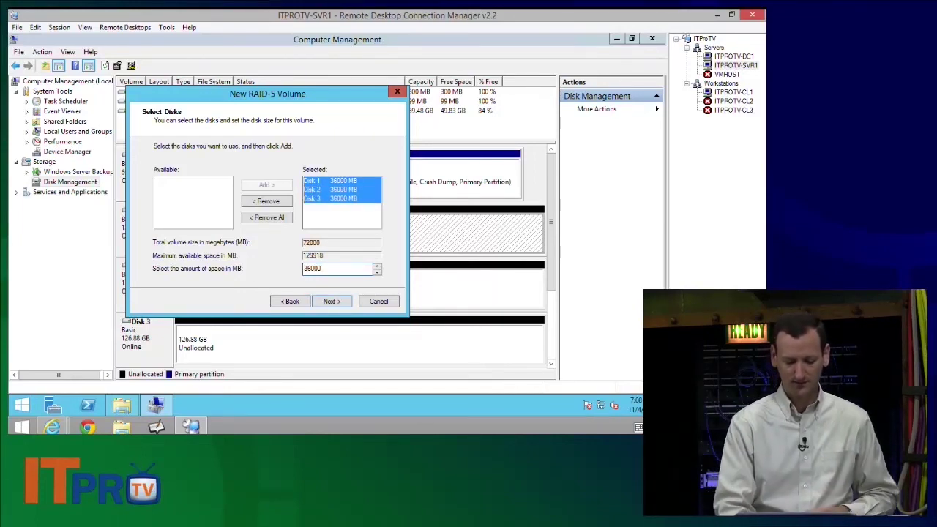
- Keep drive letter E, label it 'RAID 5 Volume', quick-format NTFS, and finish the wizard
click(327, 304)
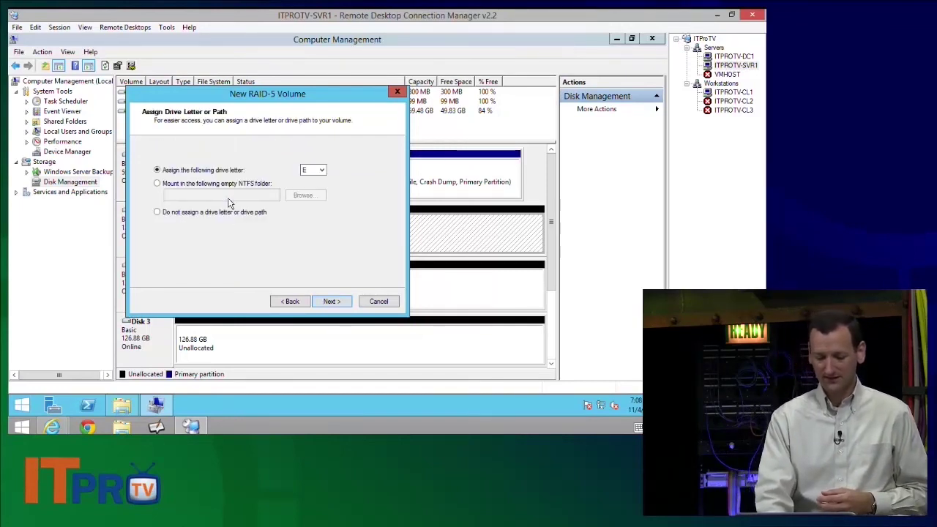
click(331, 302)
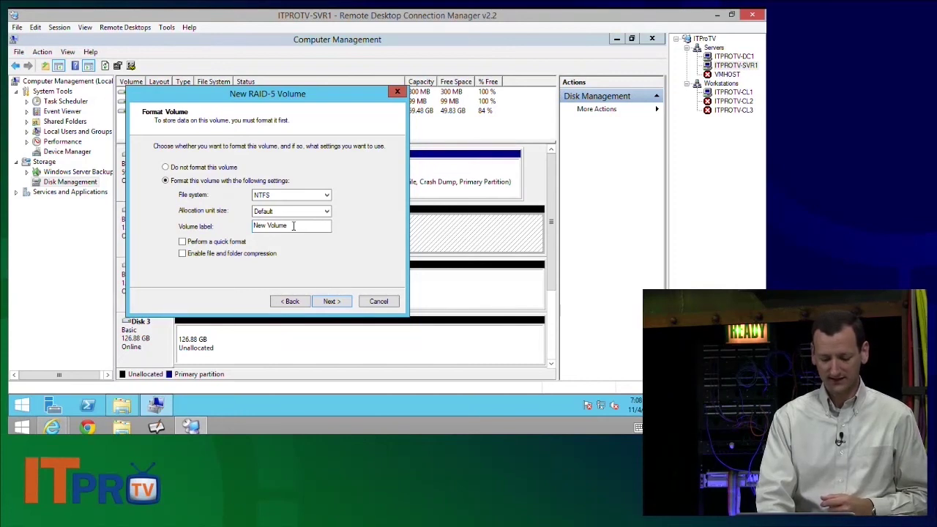
drag(293, 226, 184, 235)
text(RAID )
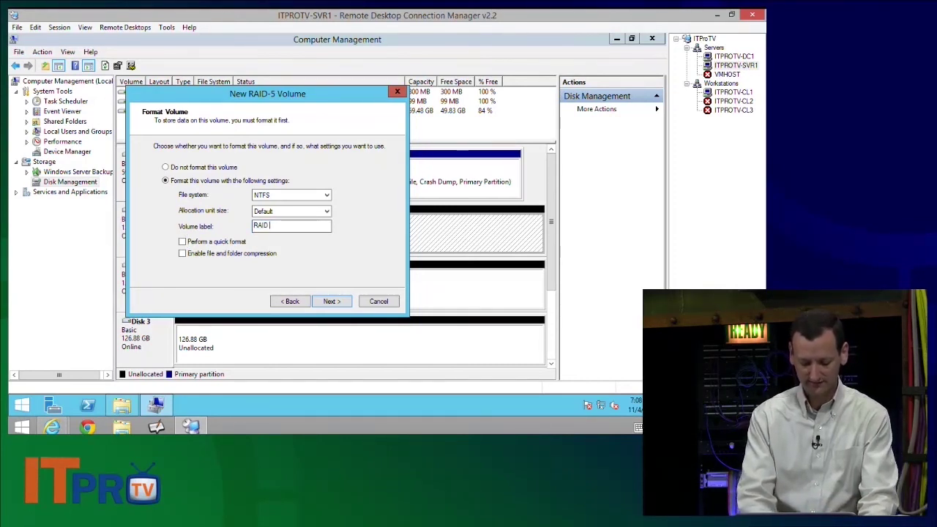
text(5 Volume)
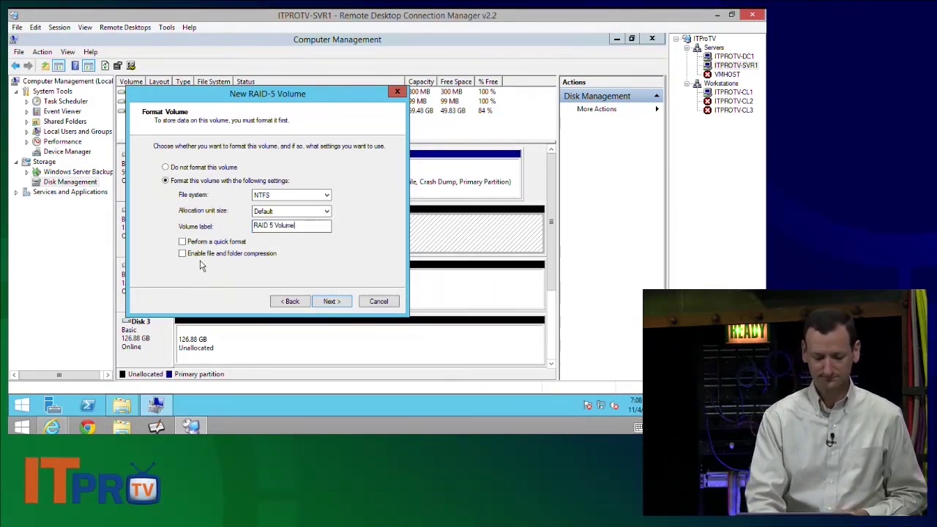
click(216, 244)
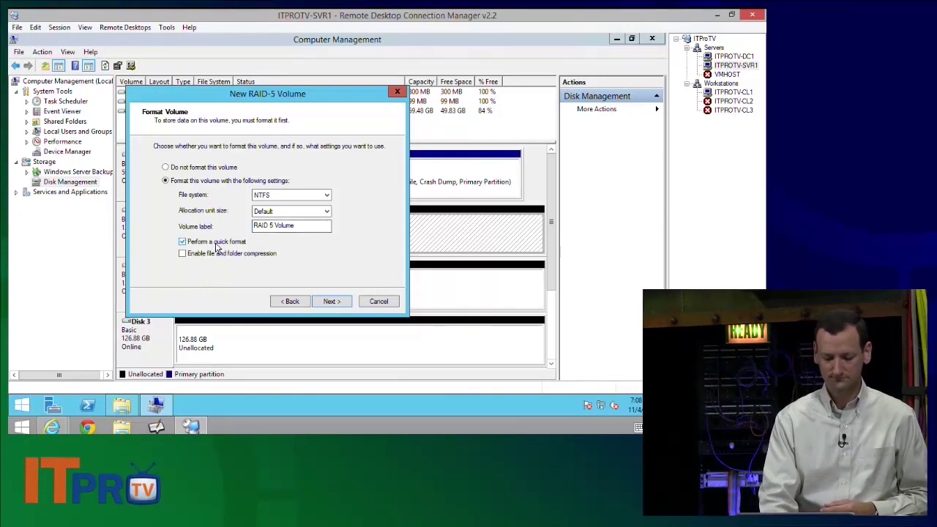
click(331, 303)
click(332, 302)
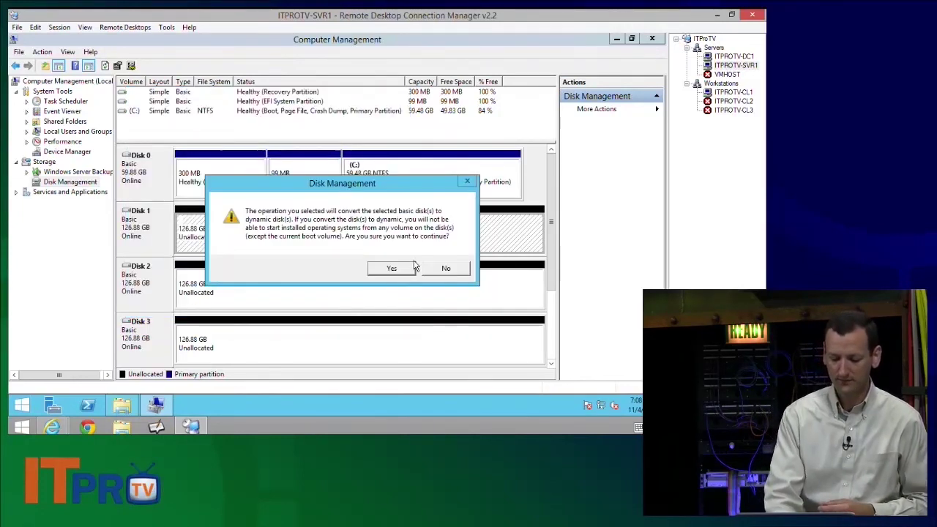
- Confirm converting Disks 1–3 to dynamic, then bring up options for Disk 1's remaining 91.72 GB
click(393, 268)
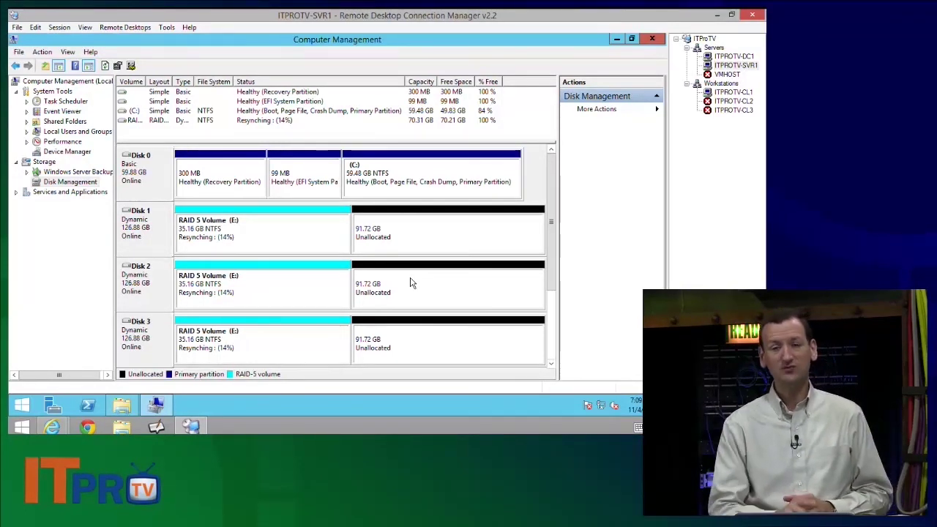
right_click(377, 243)
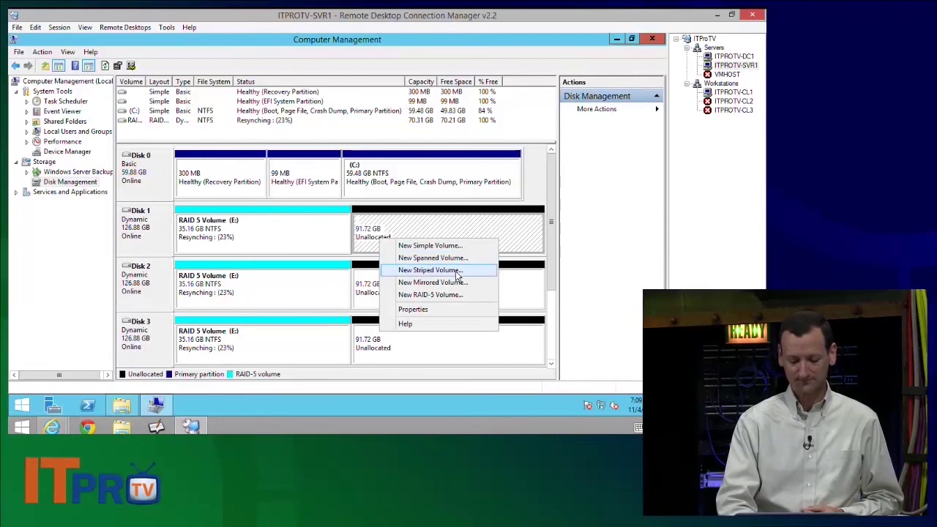
- Start a striped volume across Disks 1, 2 and 3 with 36000 MB per disk
click(457, 270)
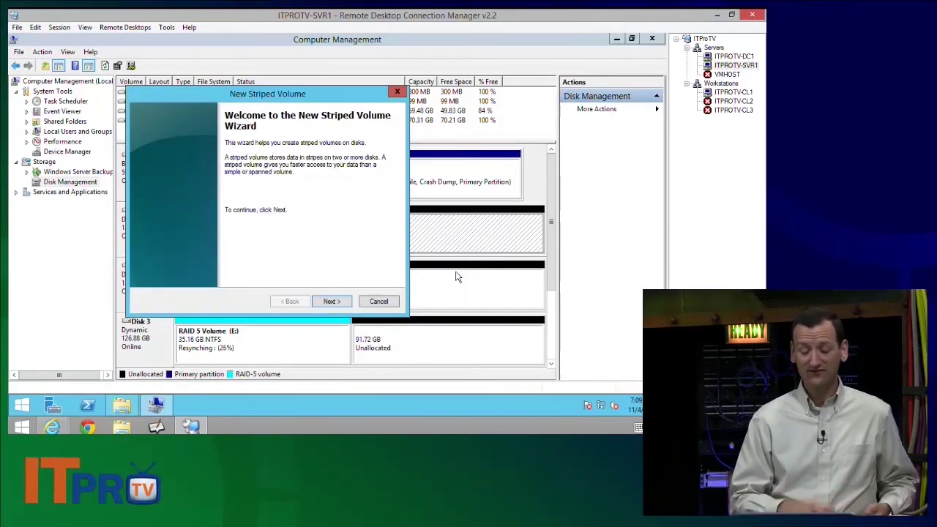
key(Return)
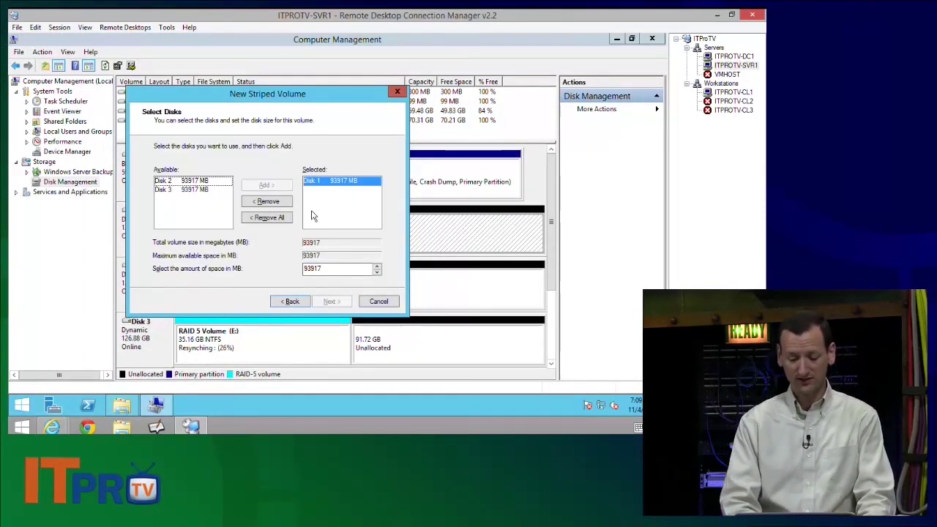
click(207, 185)
click(263, 186)
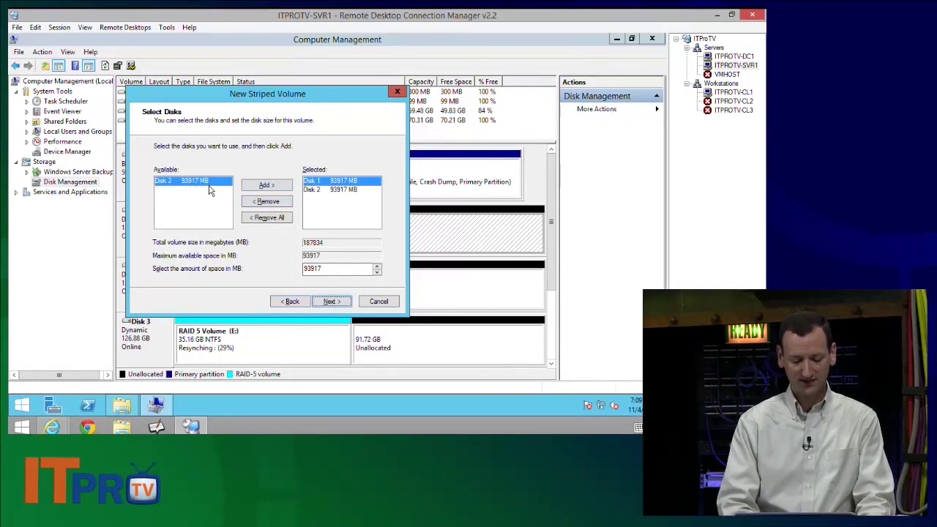
click(253, 187)
double_click(325, 271)
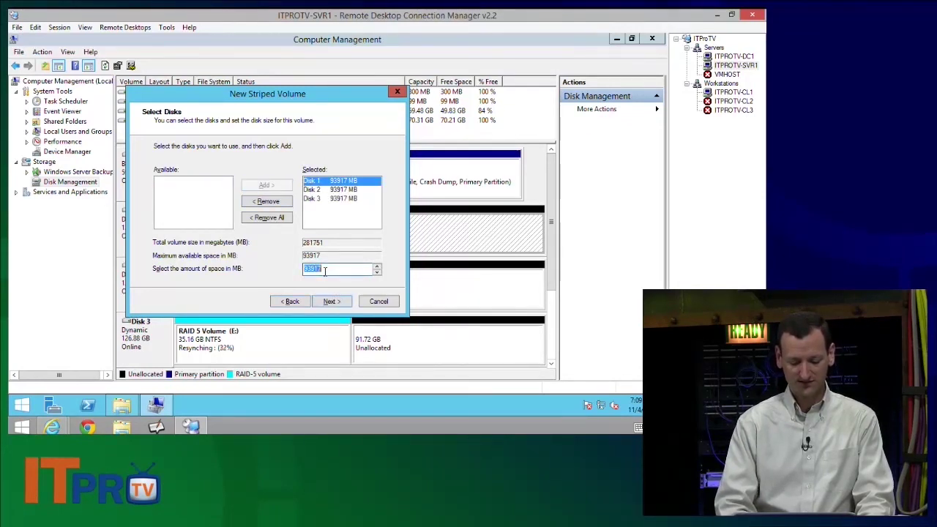
click(325, 271)
key(BackSpace)
key(BackSpace)
key(BackSpace)
key(BackSpace)
key(BackSpace)
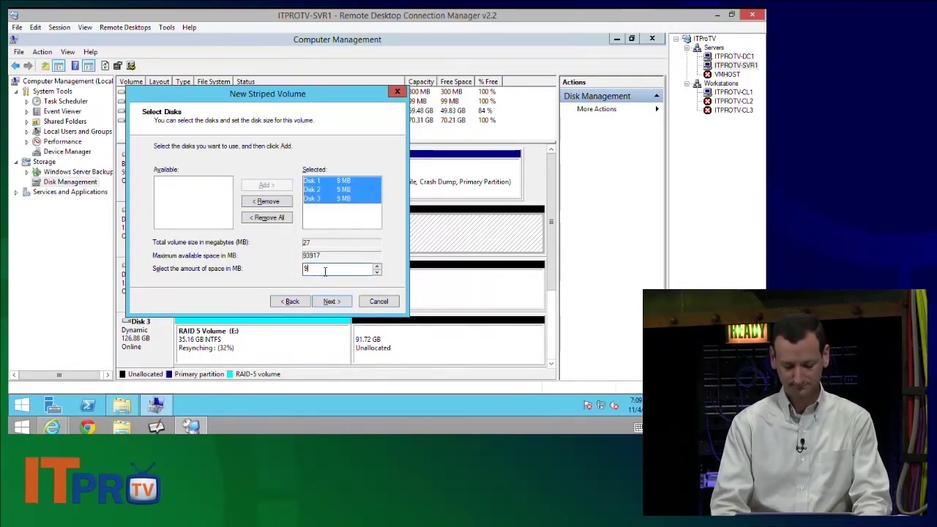
text(36000)
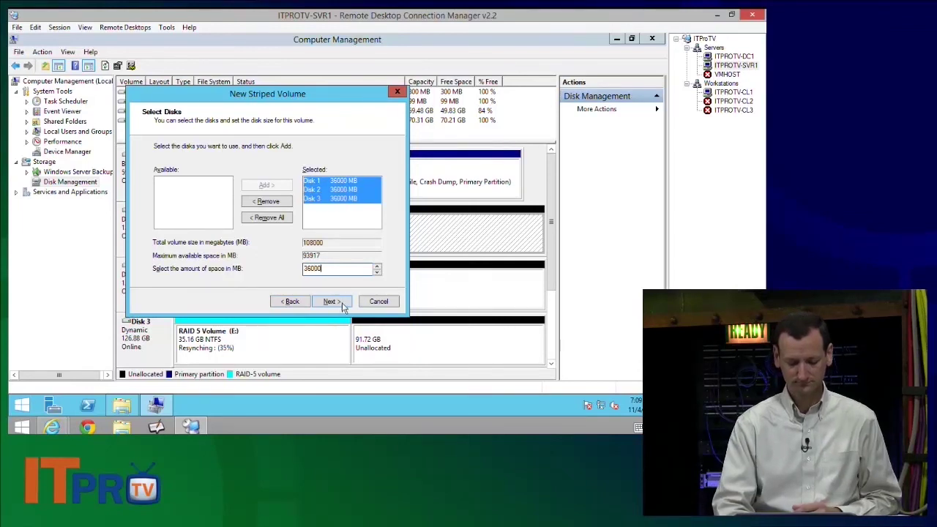
- Assign drive letter F, label it 'Striped Volume', quick-format it, and finish
click(339, 302)
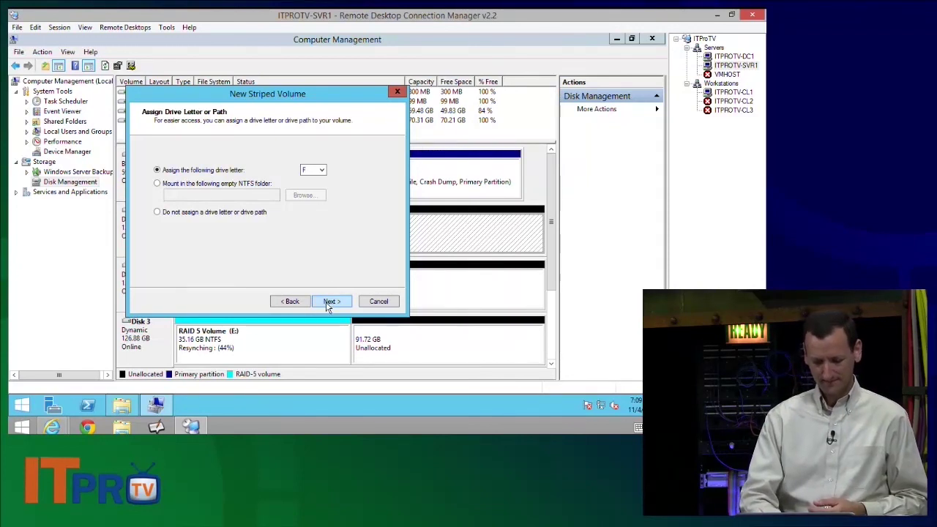
click(328, 305)
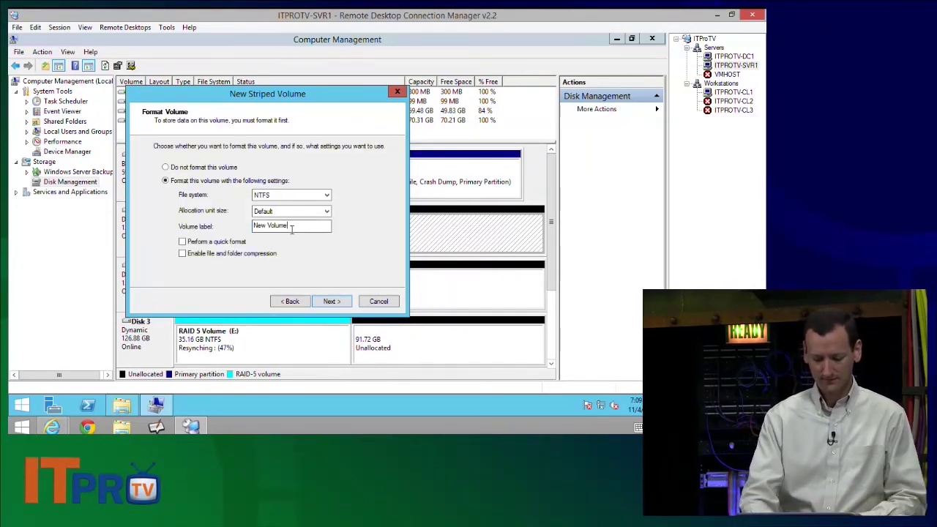
text(Strip)
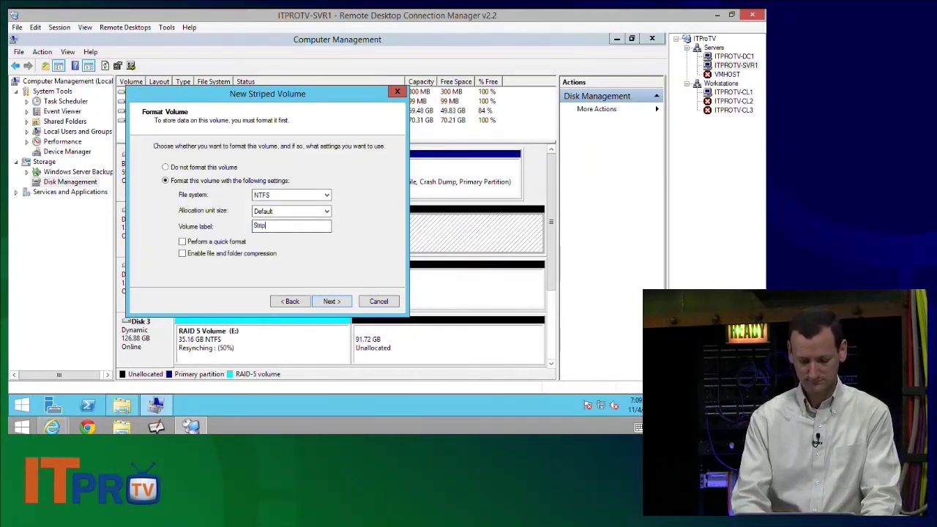
text(ed Volu)
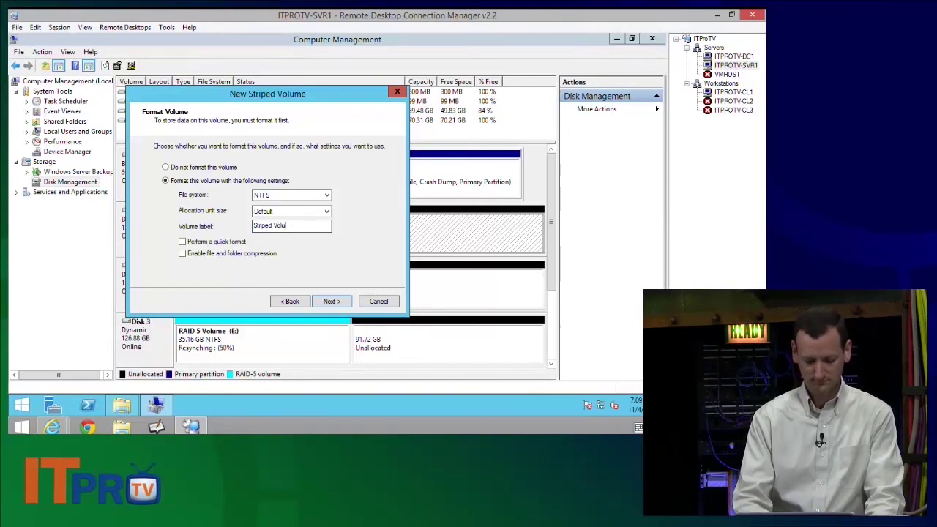
text(me)
click(221, 242)
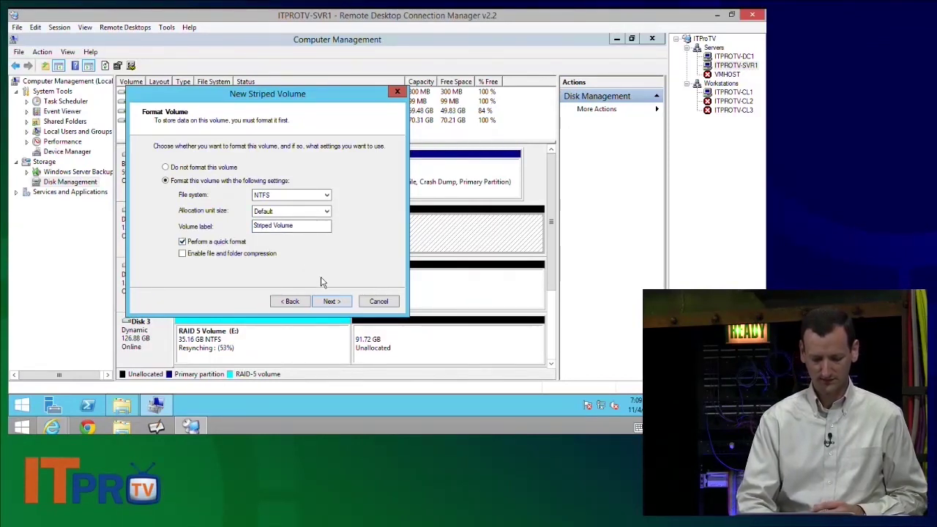
click(331, 301)
click(331, 302)
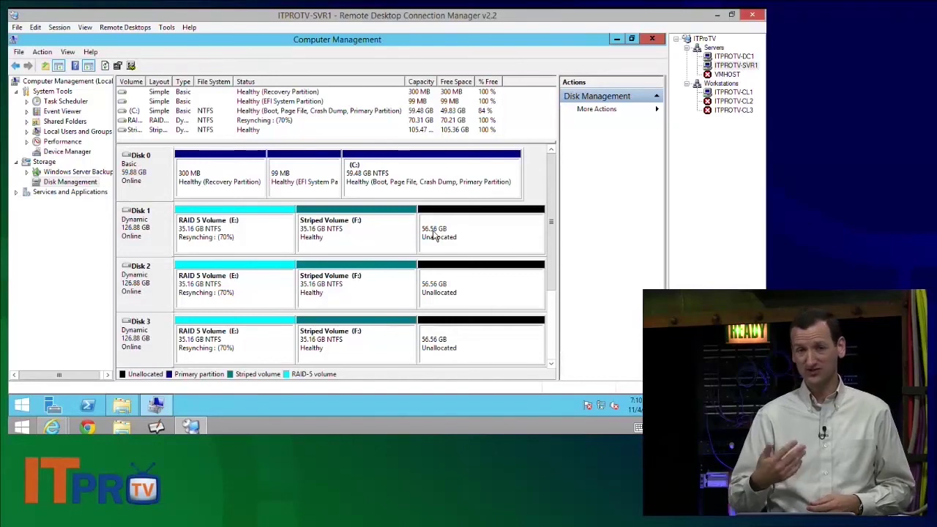
click(462, 249)
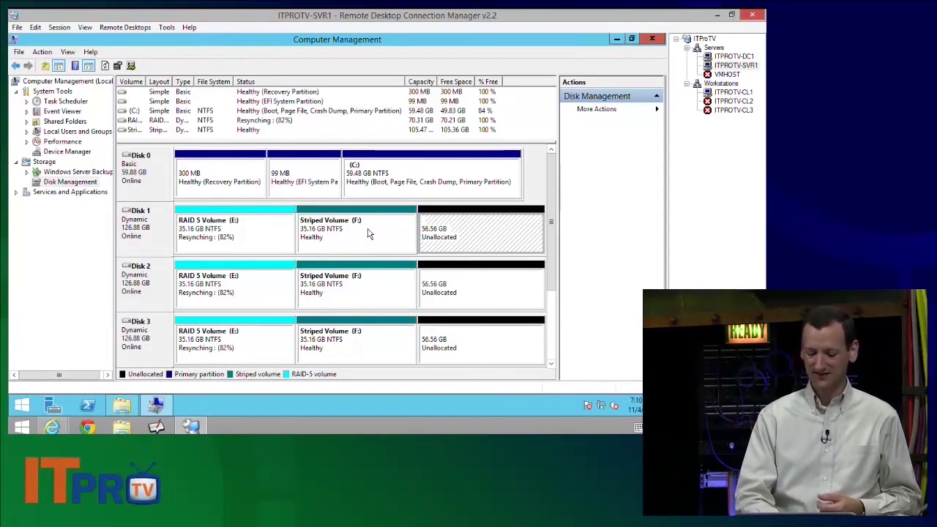
click(361, 259)
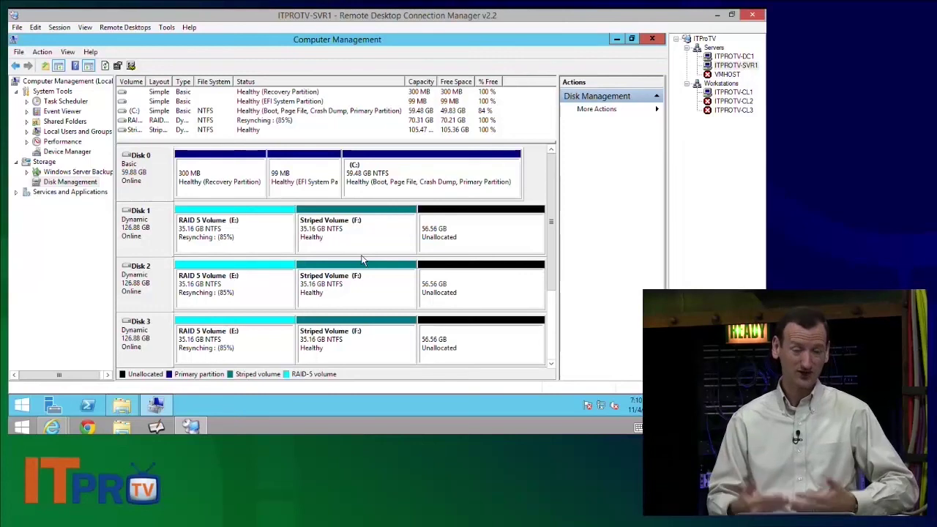
click(458, 240)
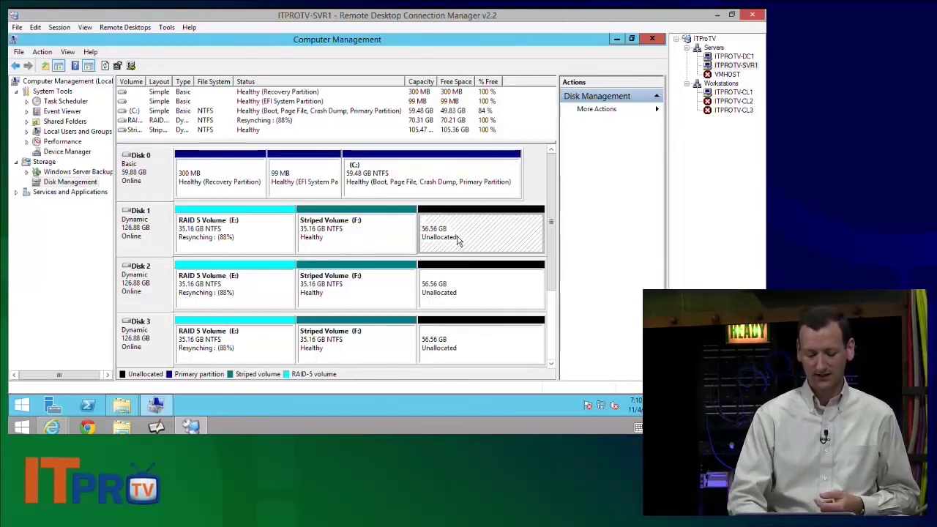
- Start a mirrored volume on Disk 1 paired with Disk 2, sized 36000 MB
right_click(458, 241)
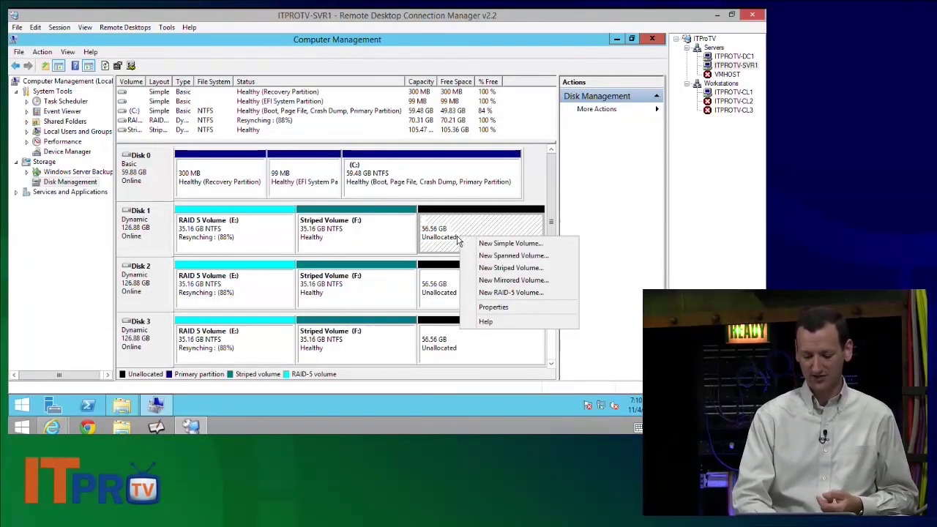
click(513, 280)
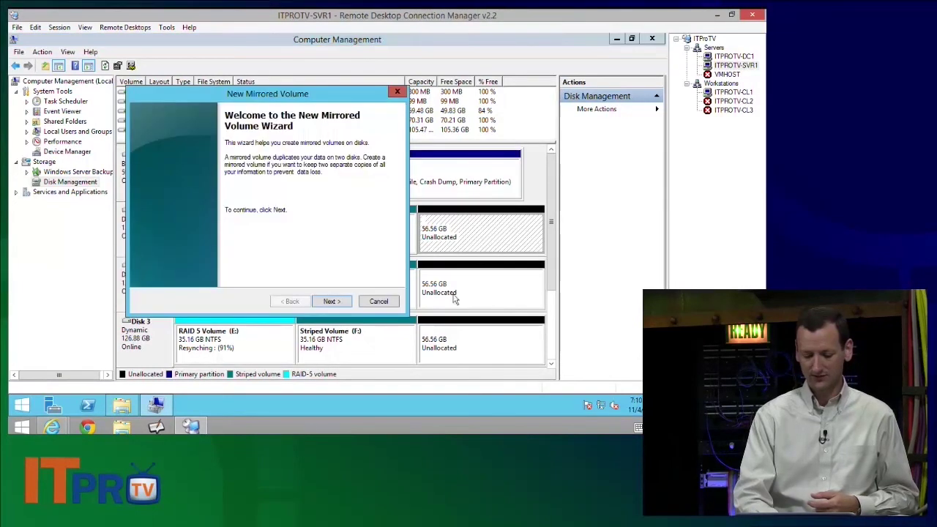
click(330, 300)
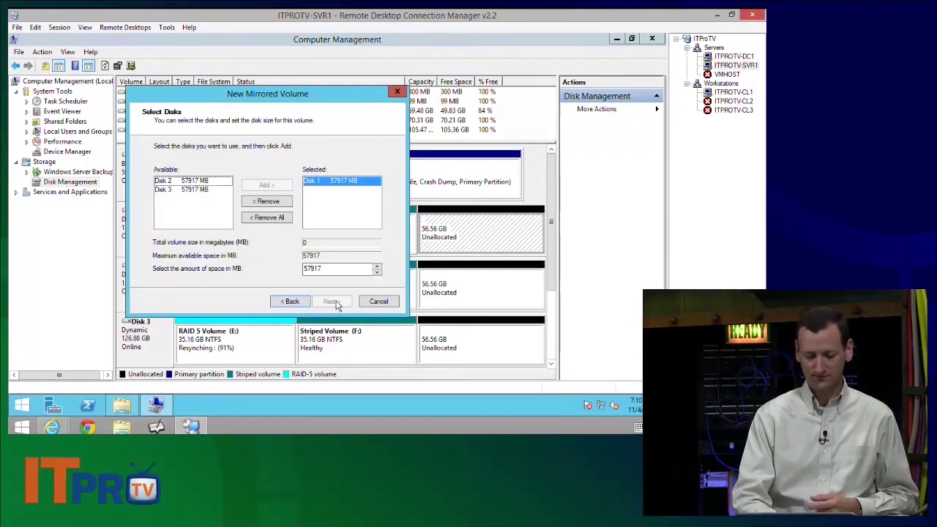
click(220, 181)
click(266, 185)
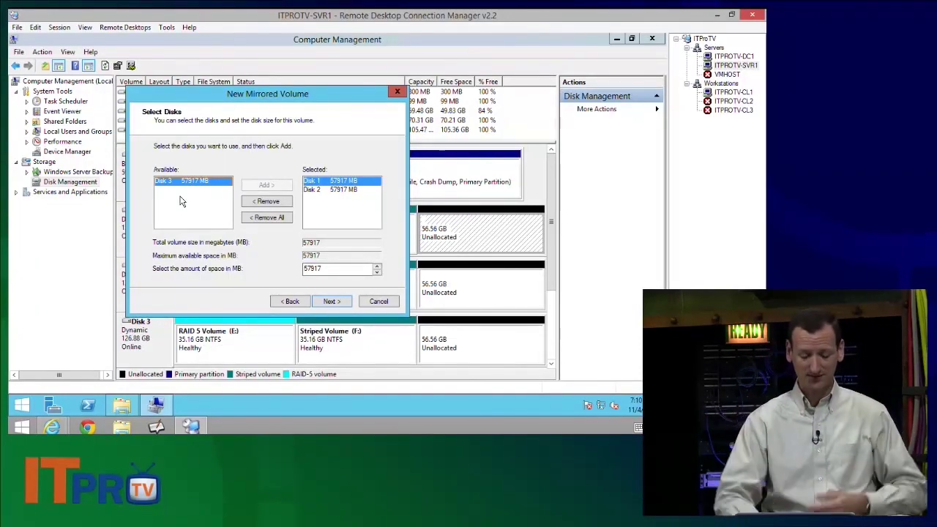
double_click(317, 268)
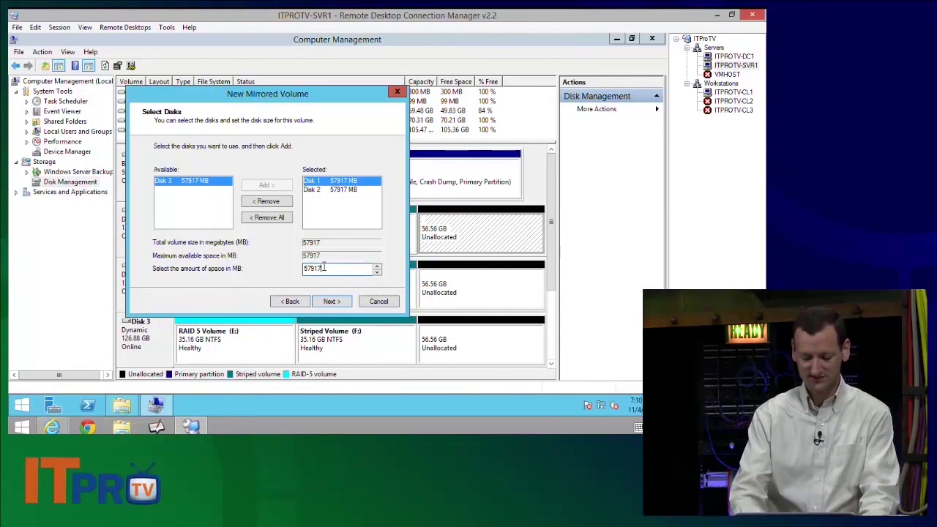
key(BackSpace)
text(36000)
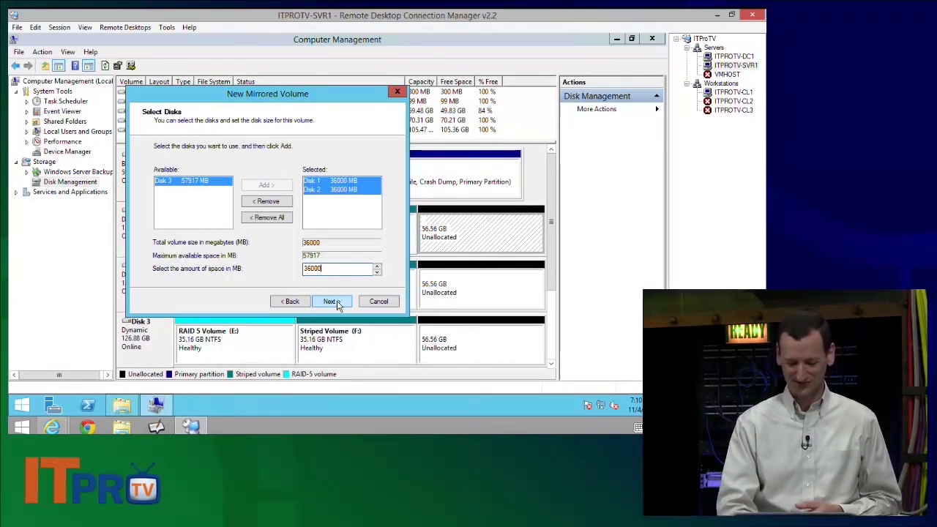
- Keep drive letter G, label it 'Mirrored Volume', quick-format it, and finish
click(333, 301)
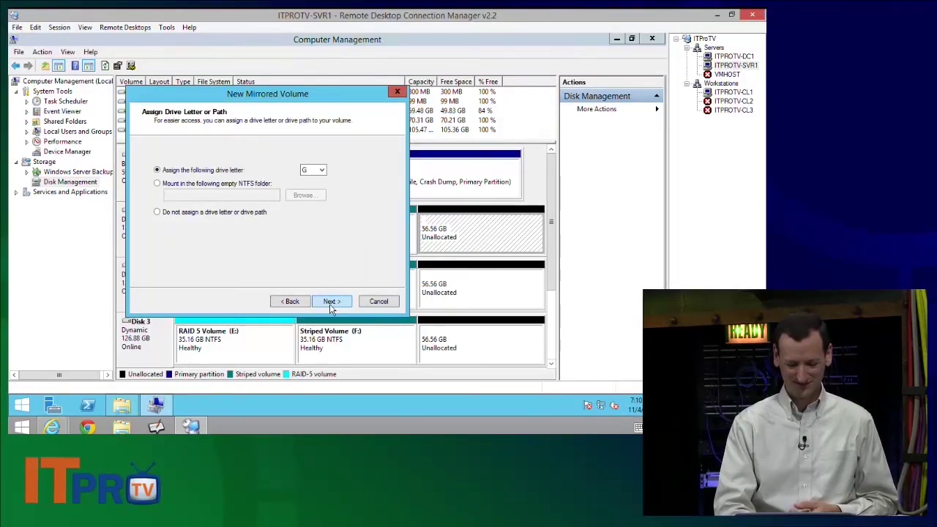
click(331, 303)
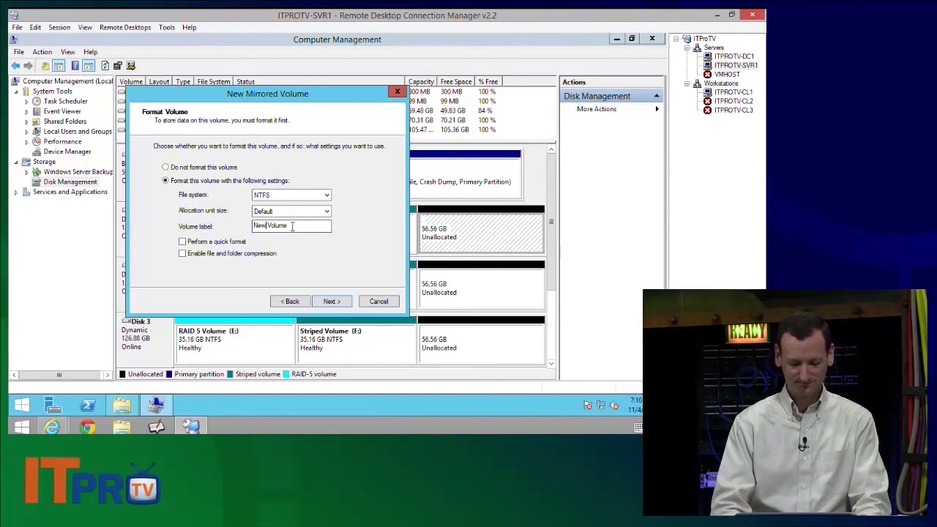
double_click(259, 226)
text(Mirrored)
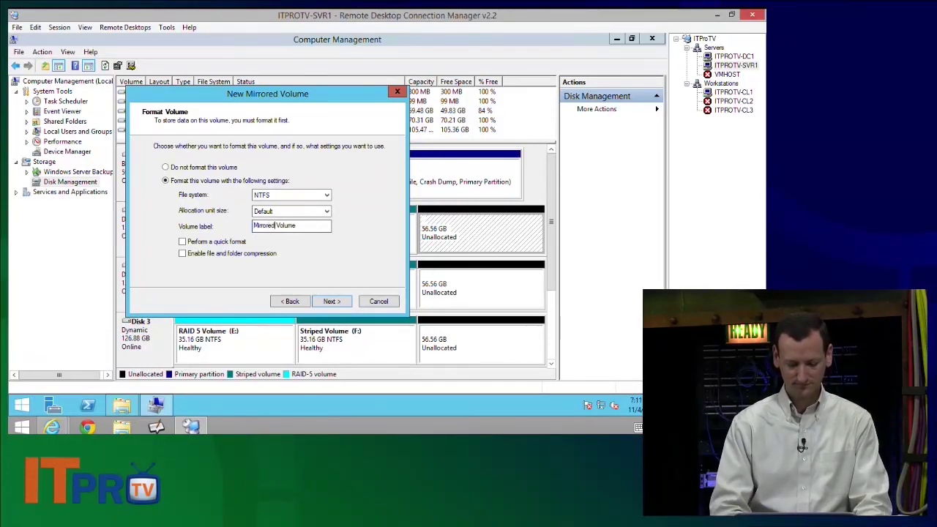
click(231, 243)
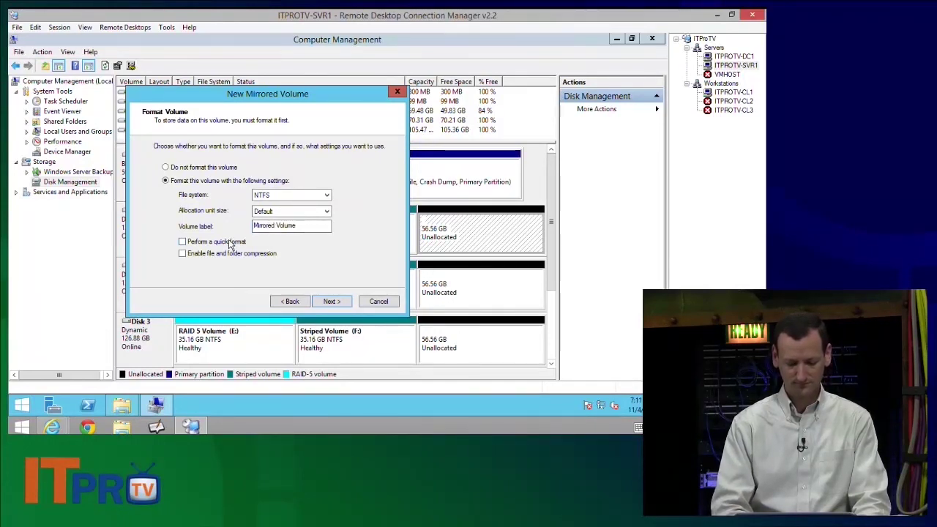
click(327, 306)
click(328, 306)
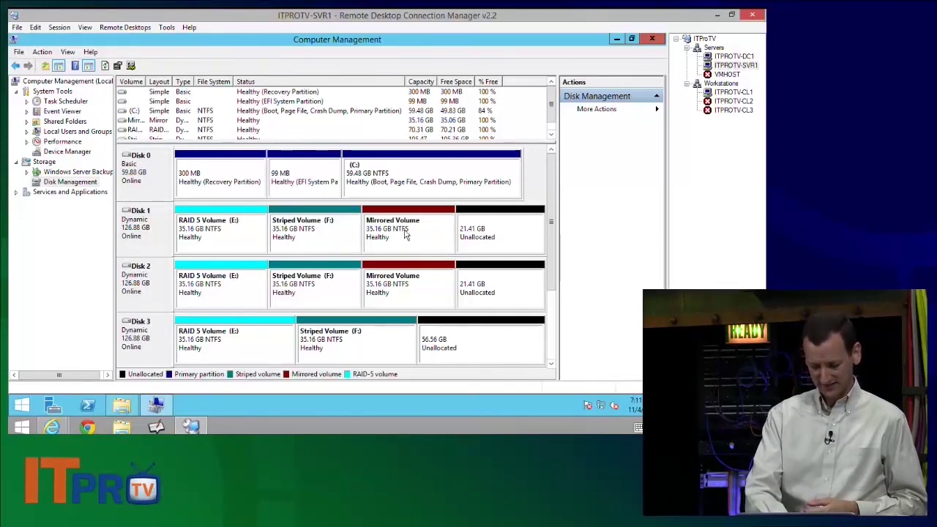
- Select Mirrored Volume (G:) on Disks 1 and 2, then view This PC listing E:, F: and G:
click(406, 232)
click(423, 294)
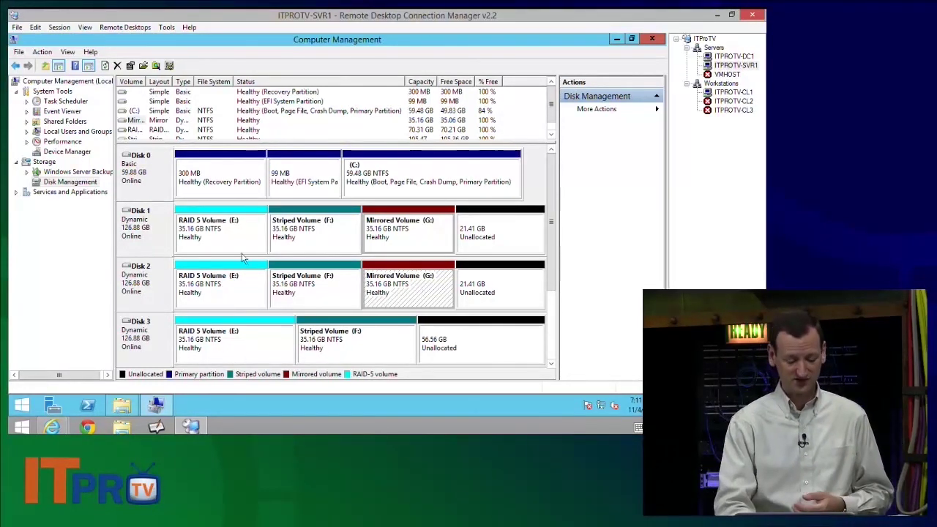
click(121, 405)
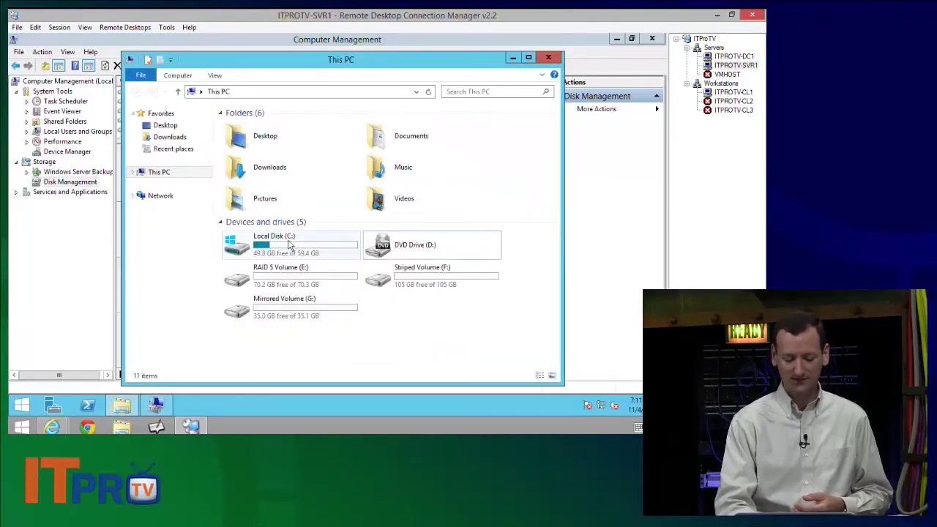
click(399, 278)
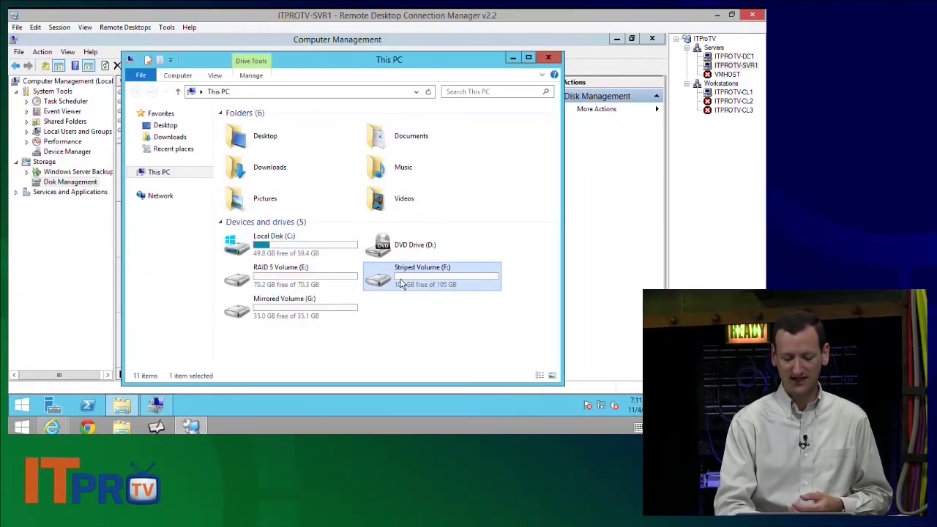
click(303, 314)
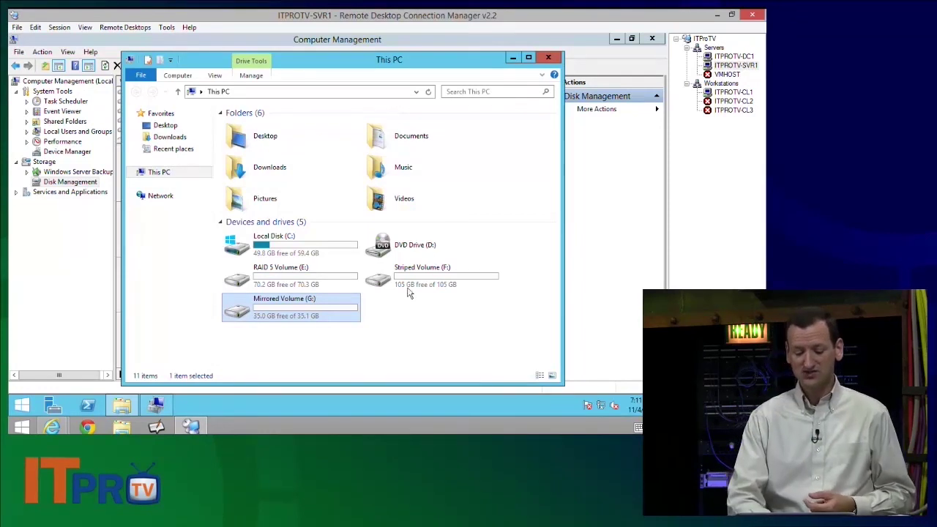
click(453, 273)
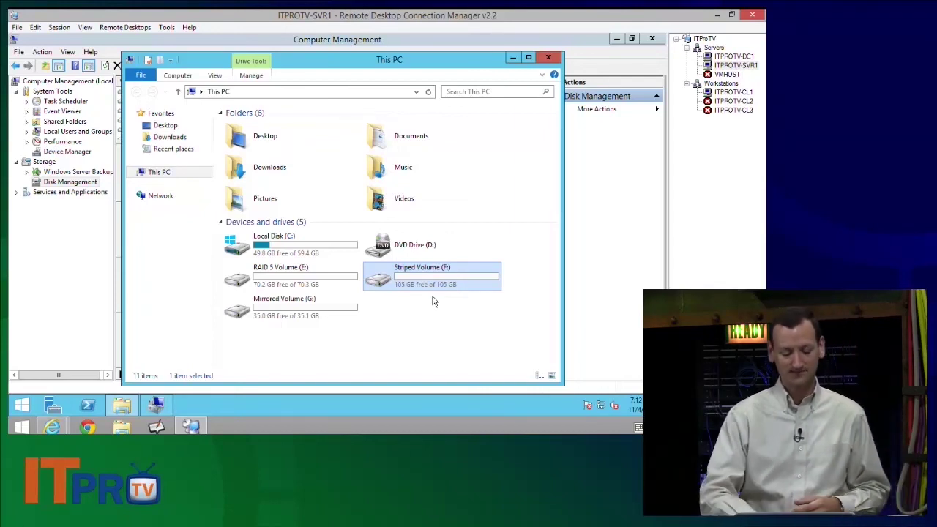
click(305, 308)
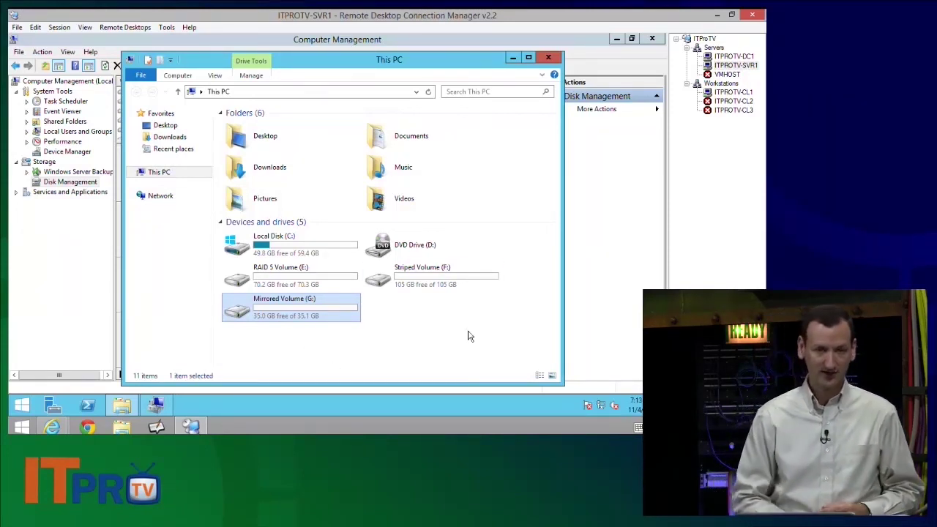
click(424, 334)
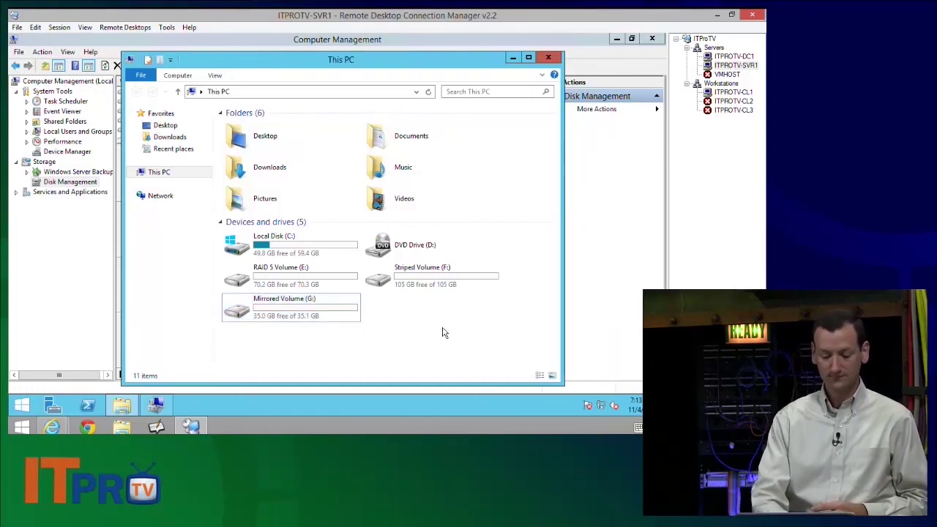
- Take Disk 2 offline so RAID 5 and Mirrored show Failed Redundancy and Striped fails
click(582, 244)
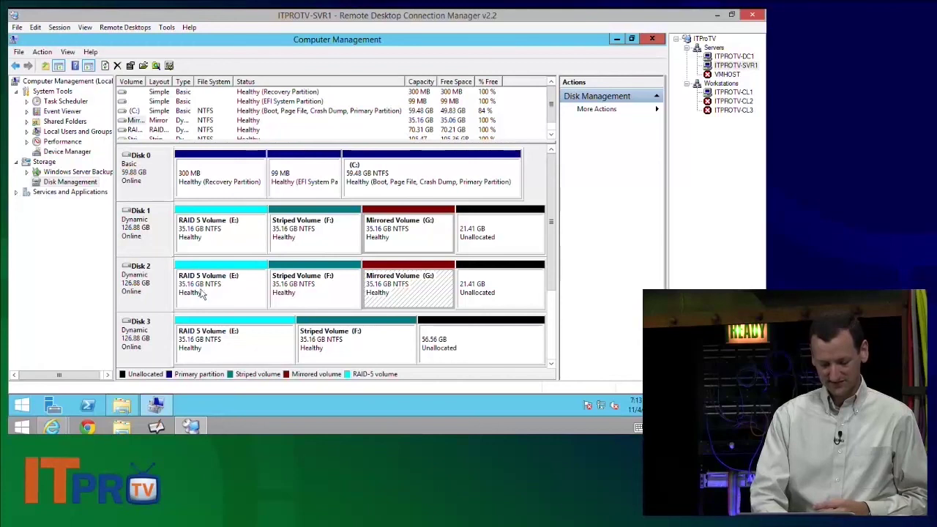
click(130, 279)
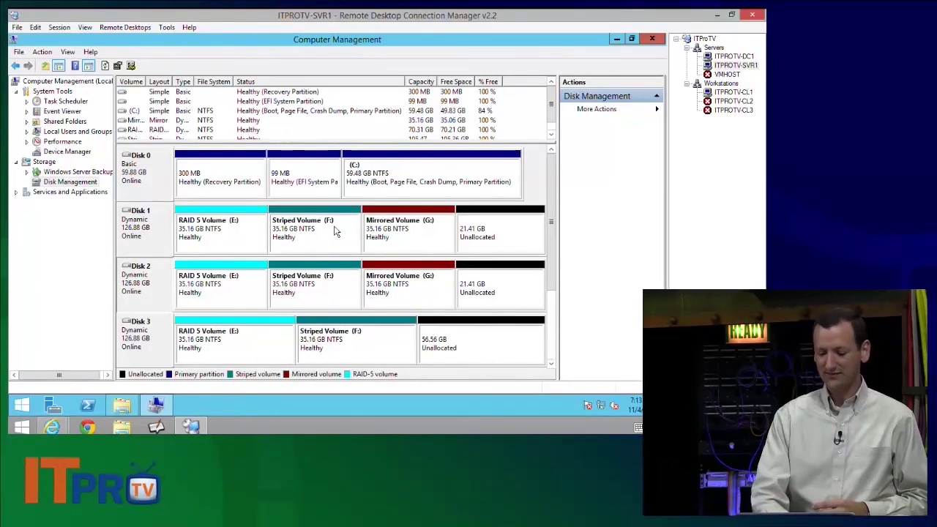
right_click(129, 281)
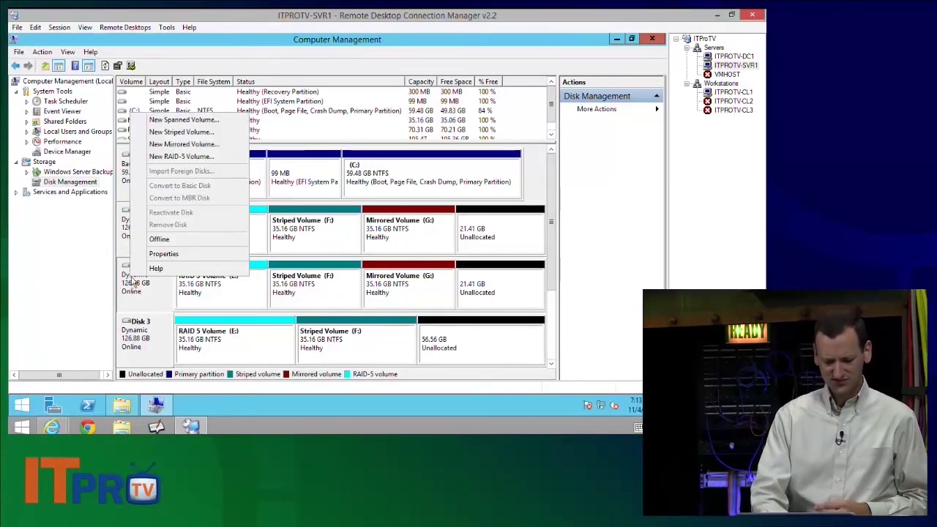
click(167, 241)
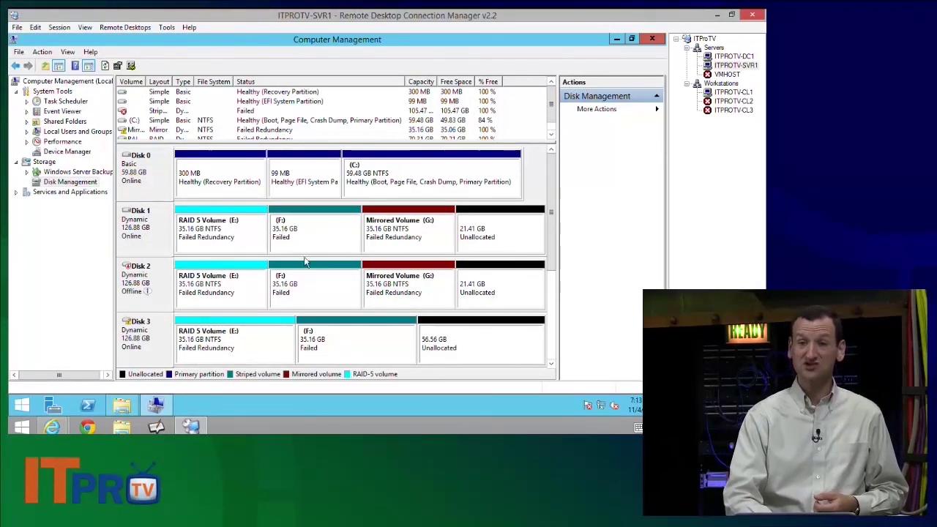
- Bring Disk 2 back online and check its striped, mirrored and RAID 5 volumes
right_click(130, 281)
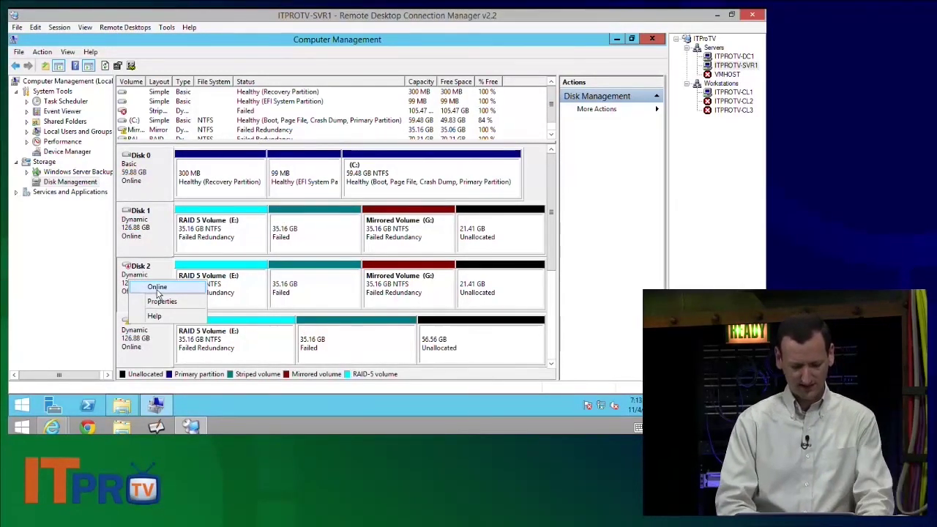
click(158, 288)
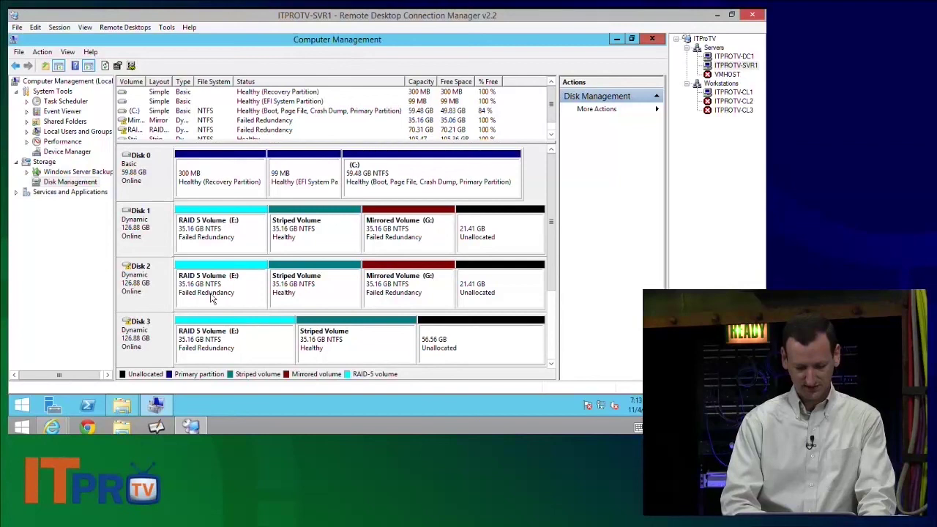
click(274, 293)
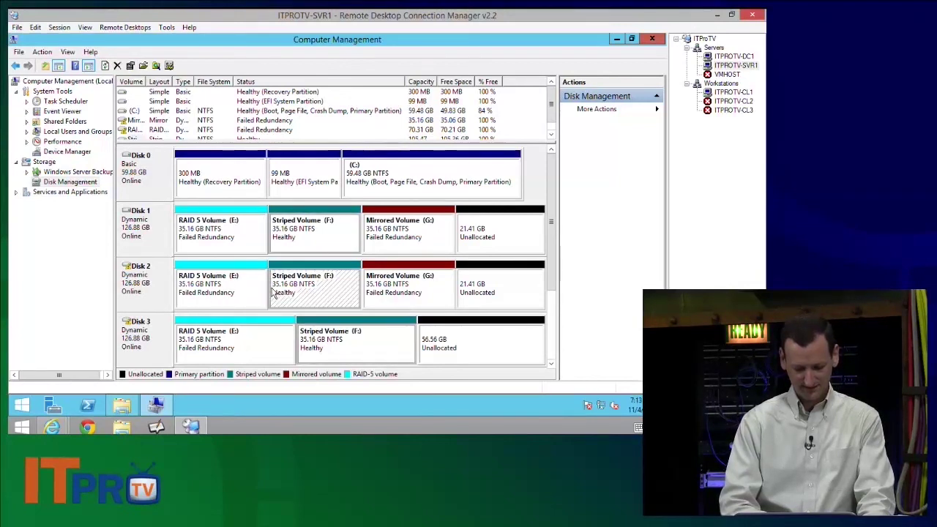
click(391, 290)
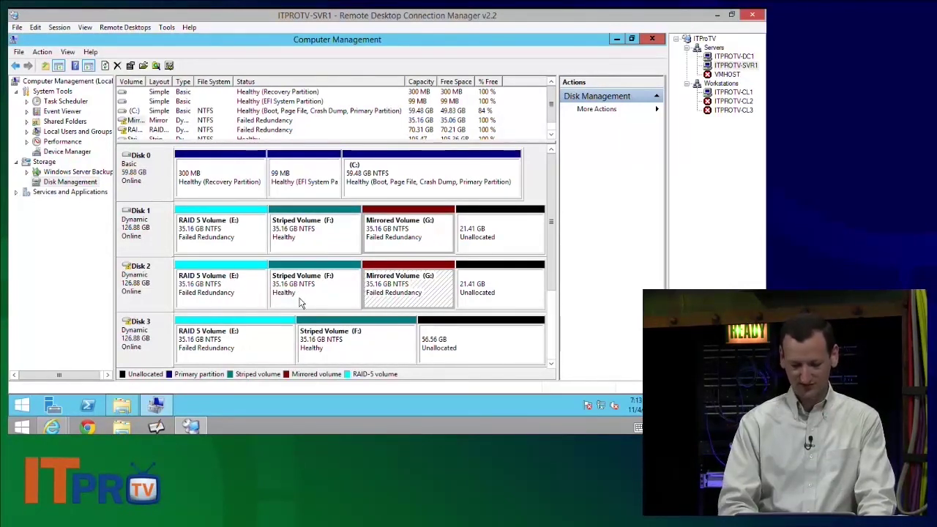
click(186, 298)
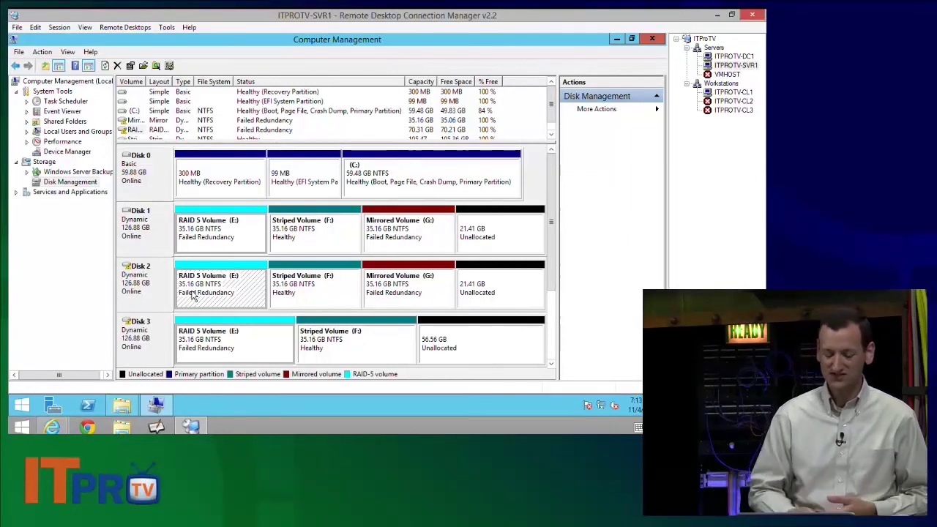
- Reactivate Disk 2 so the RAID 5 and mirrored volumes resync
right_click(183, 299)
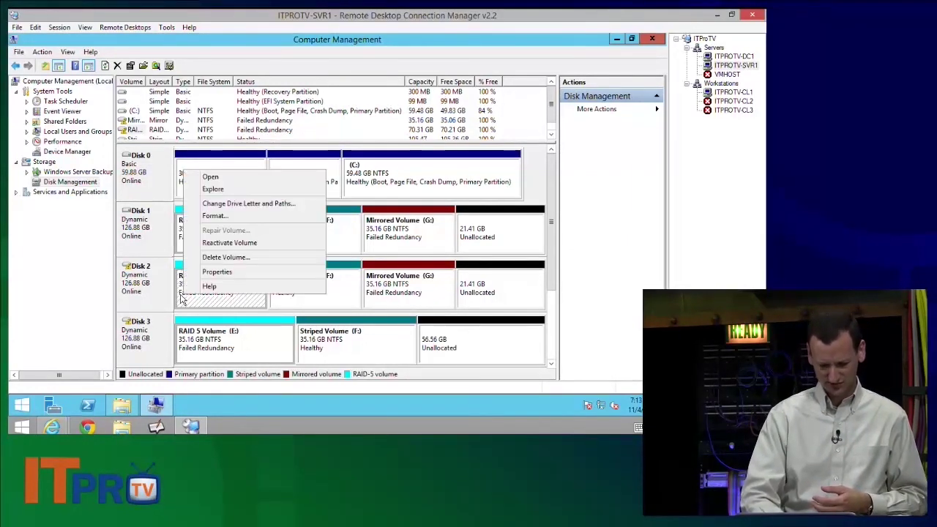
click(154, 294)
right_click(154, 294)
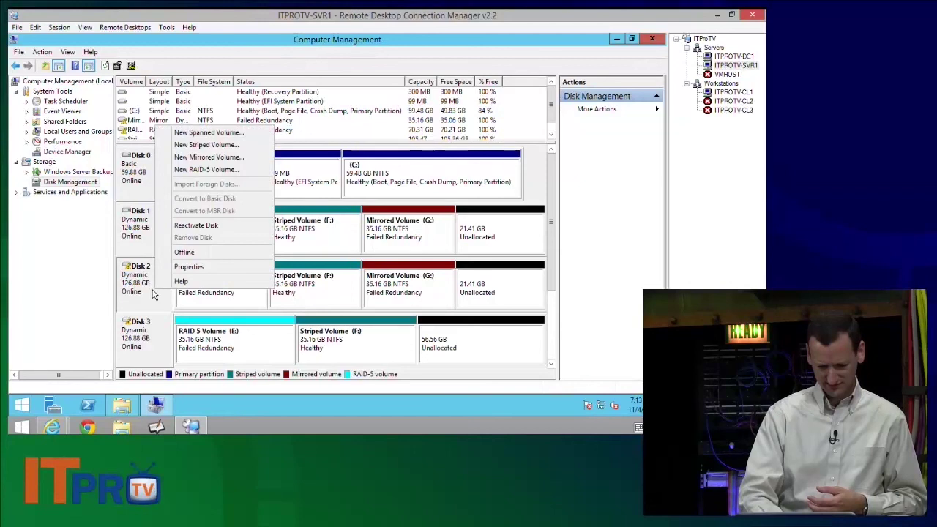
click(211, 227)
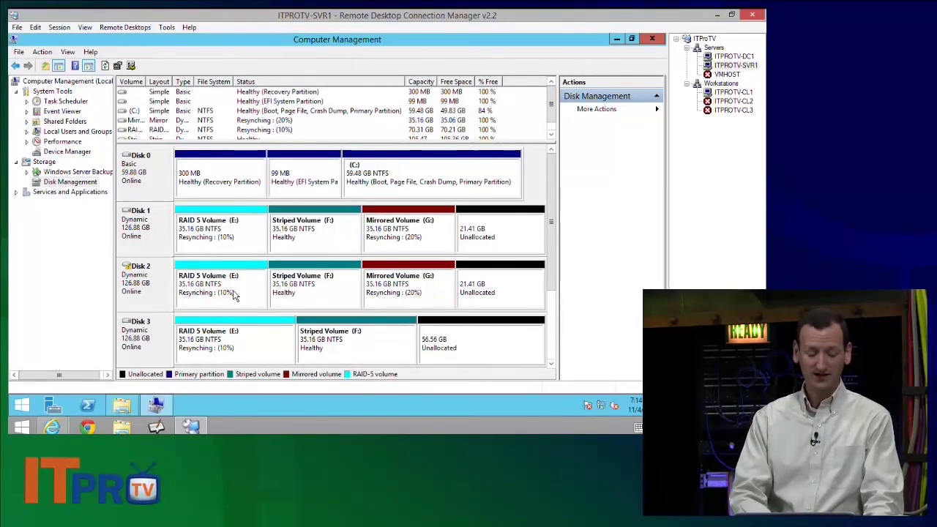
click(122, 405)
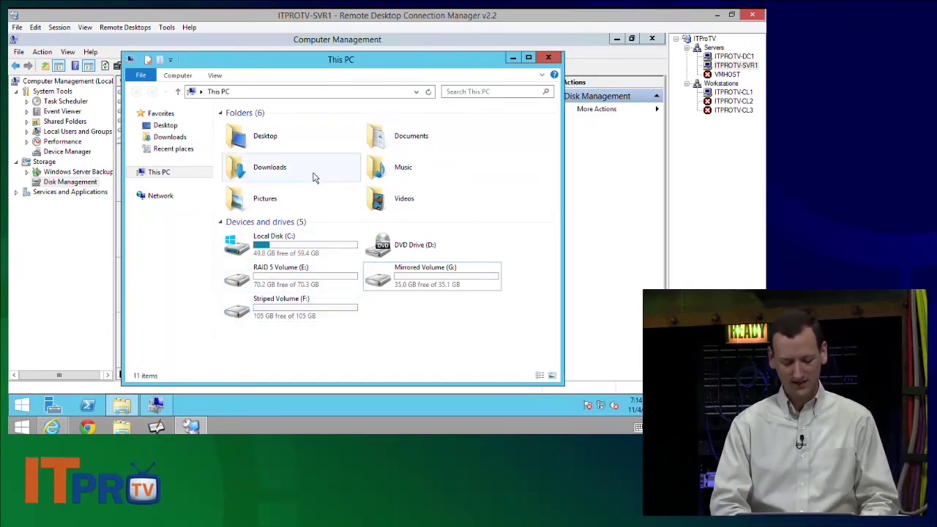
- Open drive E: (RAID 5 Volume) and add a new folder named Data
double_click(308, 276)
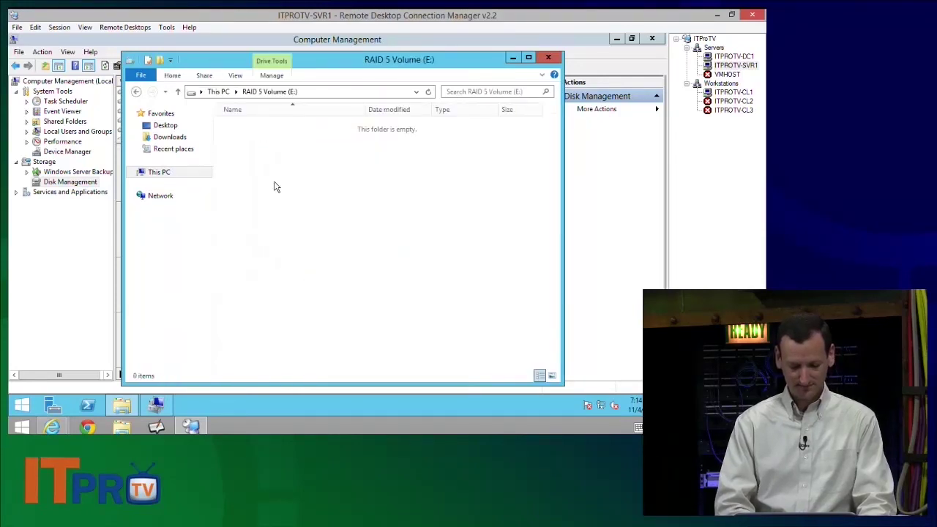
right_click(275, 183)
mouse_move(343, 296)
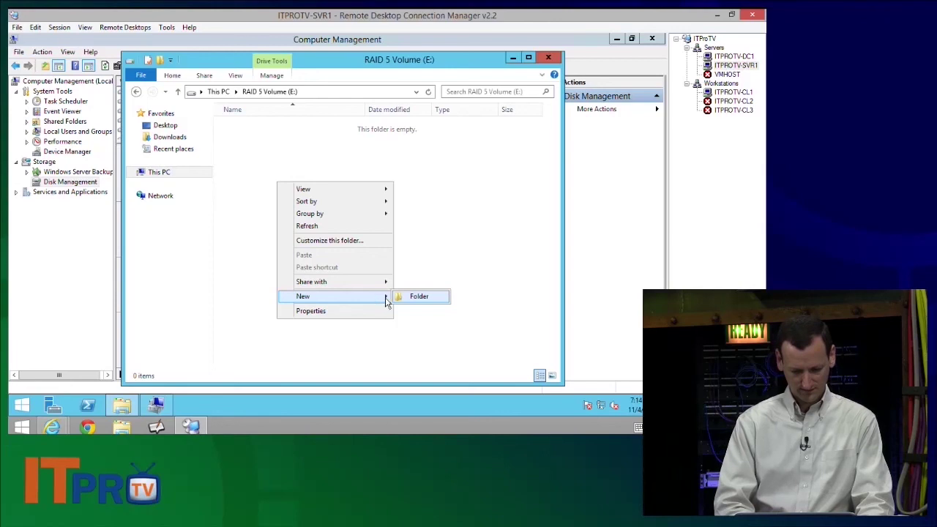
click(414, 297)
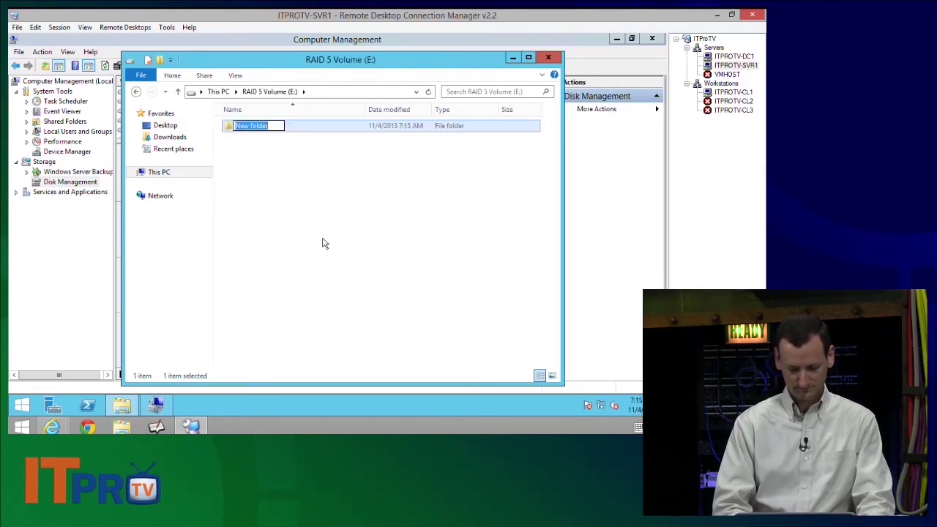
- Name the new folder 'Data', then create and open a text document 'Test File' inside it
text(Data)
key(Return)
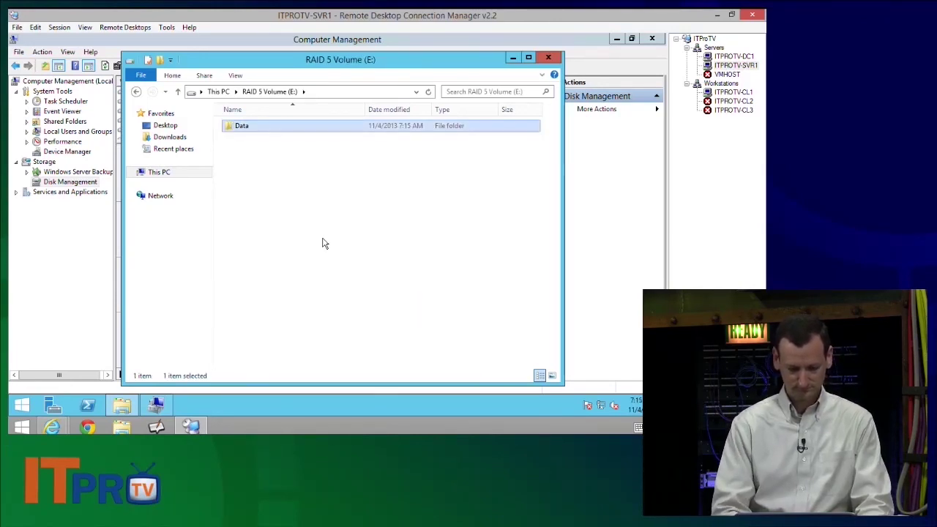
key(Return)
right_click(304, 206)
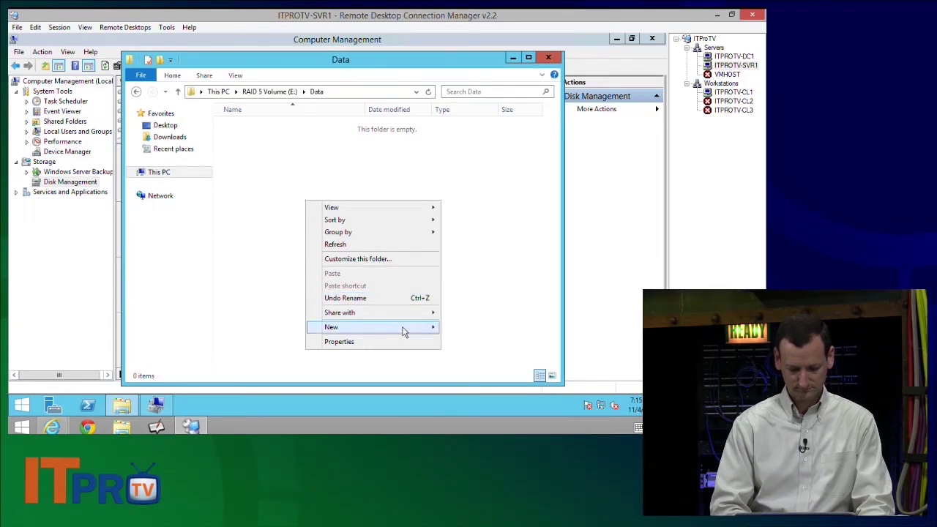
mouse_move(404, 329)
click(477, 391)
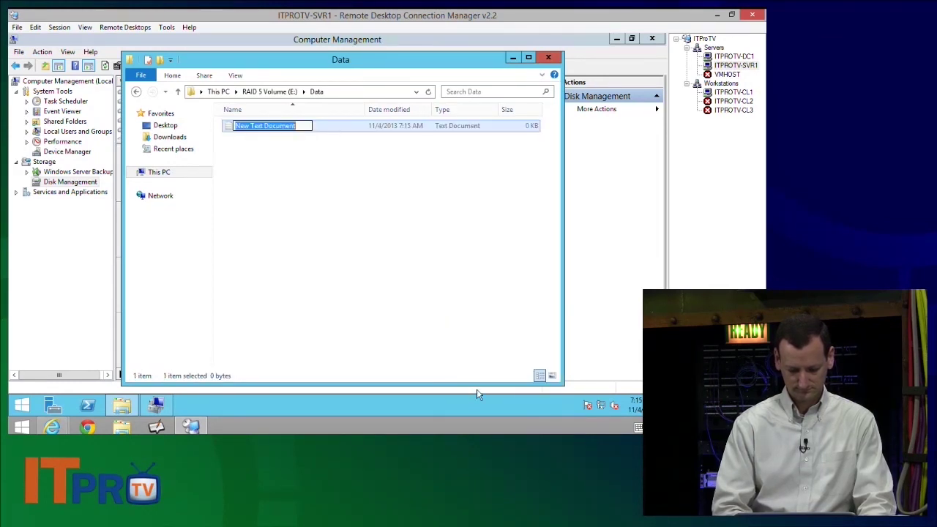
text(Tes)
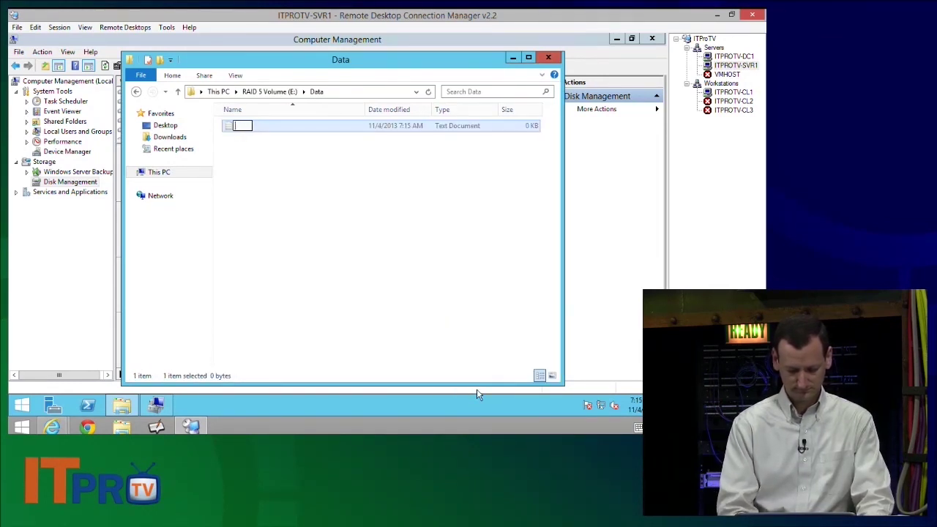
text(t File)
key(Return)
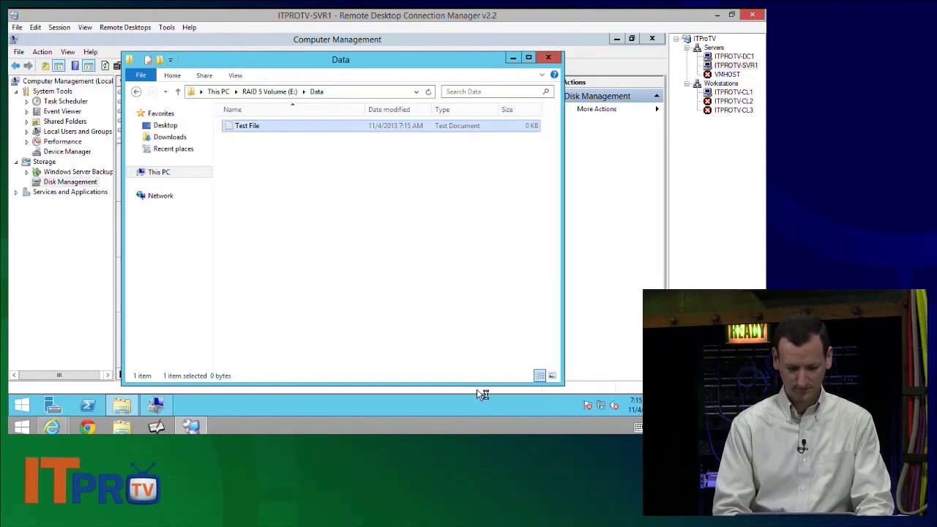
key(Return)
- Enter 'This is some test data' and multiply it by repeated copy-paste to about 4 MB
text(This is s)
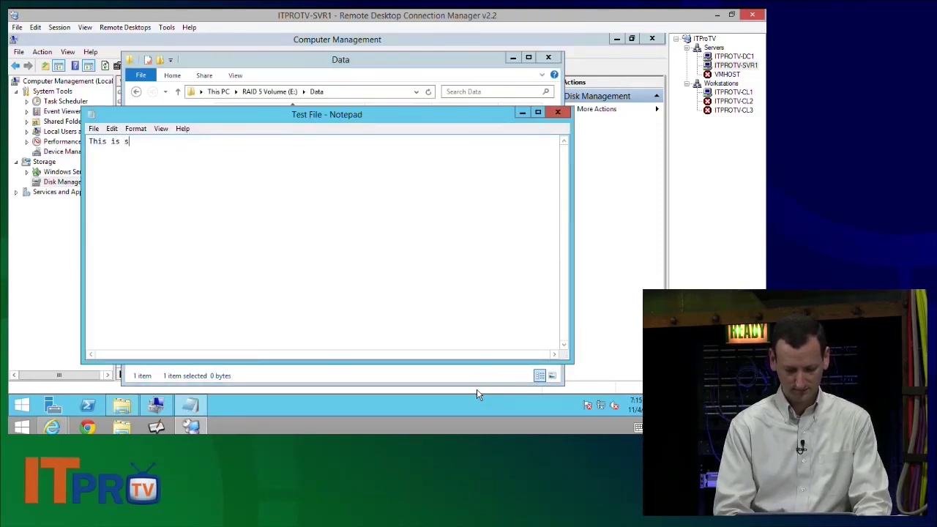
text(ome test data)
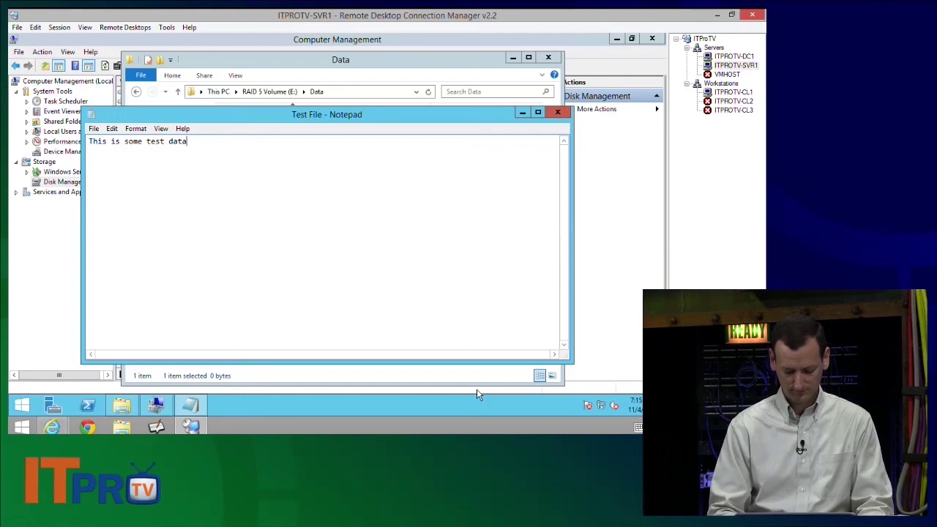
key(ctrl+a)
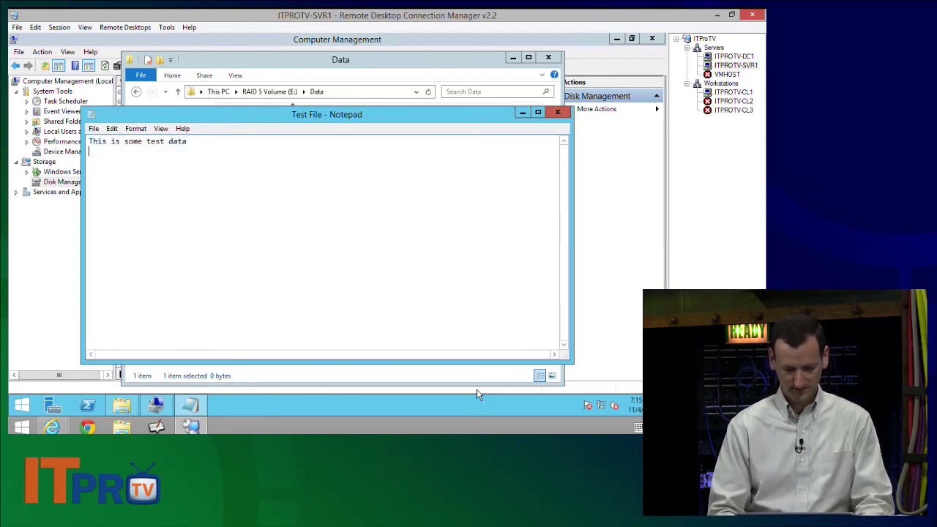
key(ctrl+v)
key(ctrl+v)
key(ctrl+v)
key(ctrl+v)
key(ctrl+v)
key(ctrl+v)
key(ctrl+v)
key(ctrl+v)
key(ctrl+v)
key(ctrl+v)
key(ctrl+v)
key(ctrl+v)
key(ctrl+v)
key(ctrl+v)
key(ctrl+v)
key(ctrl+v)
key(ctrl+v)
key(ctrl+v)
key(ctrl+v)
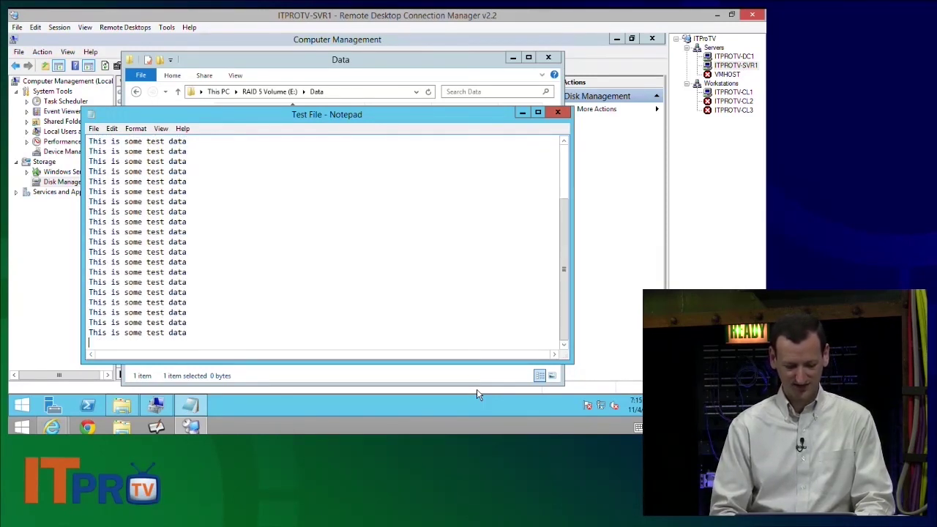
key(ctrl+v)
key(ctrl+v)
key(ctrl+v)
key(ctrl+v)
key(ctrl+a)
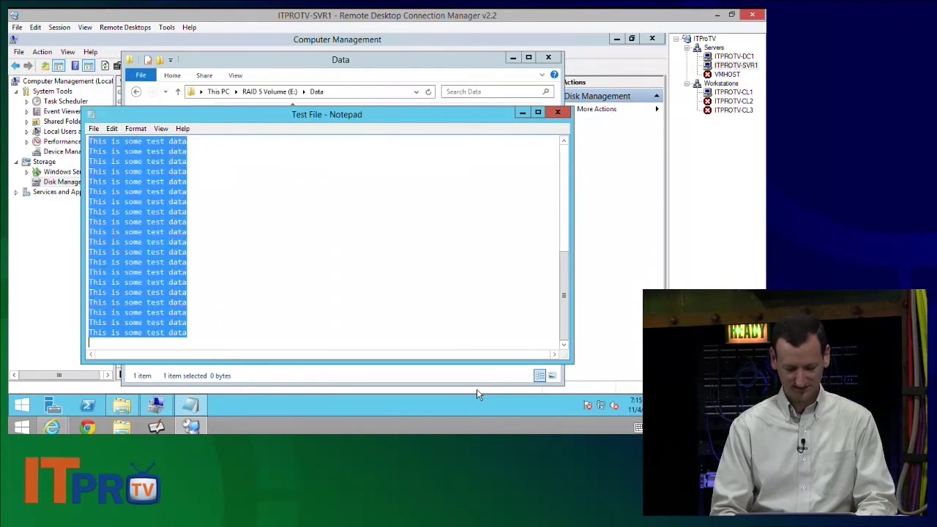
key(ctrl+c)
key(ctrl+v)
key(ctrl+v)
key(ctrl+v)
key(ctrl+v)
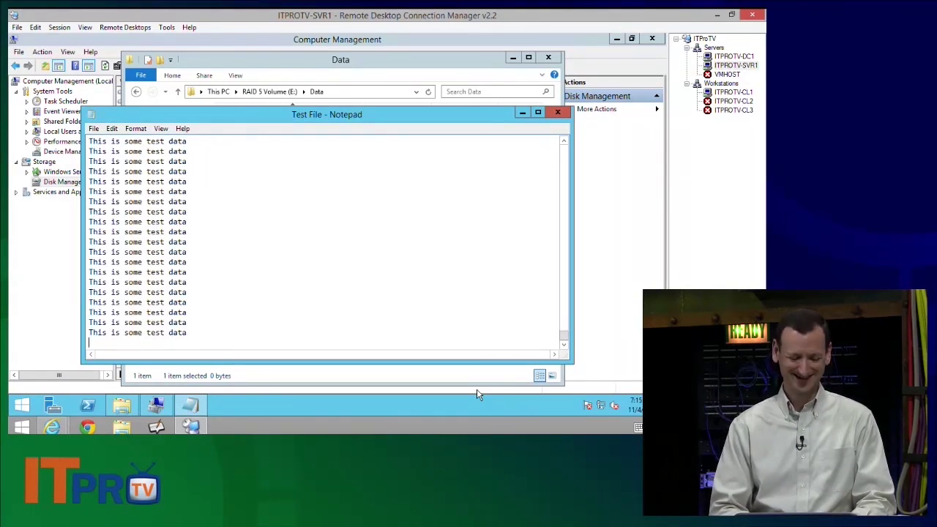
key(ctrl+a)
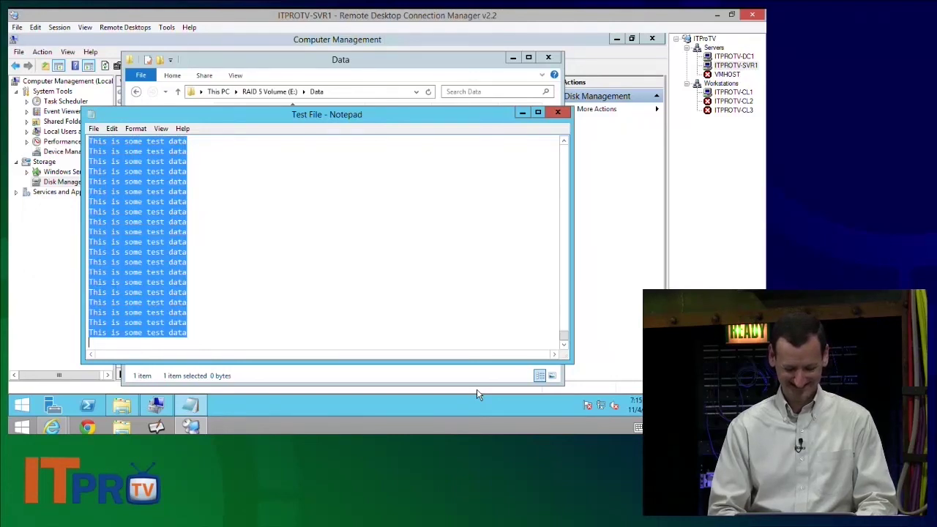
key(ctrl+c)
key(ctrl+v)
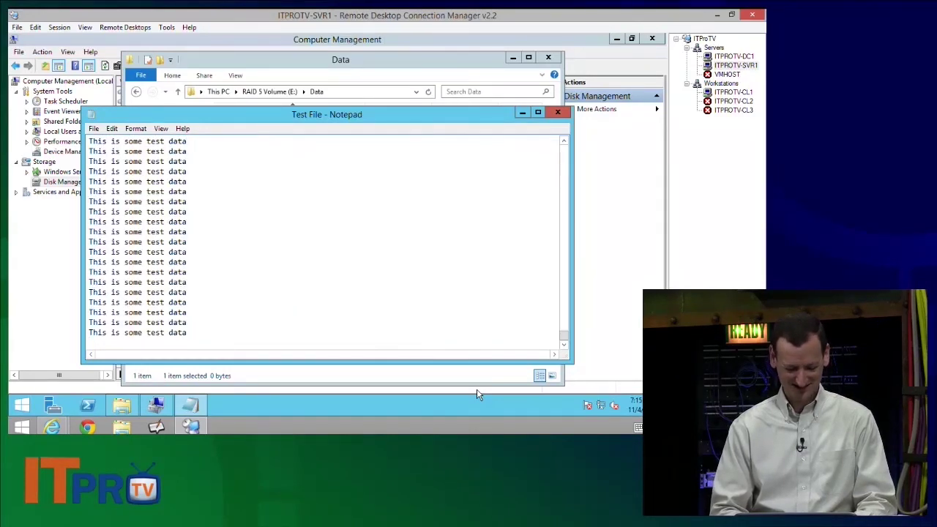
- Save Test File and exit Notepad
key(alt+f)
key(s)
key(alt+f)
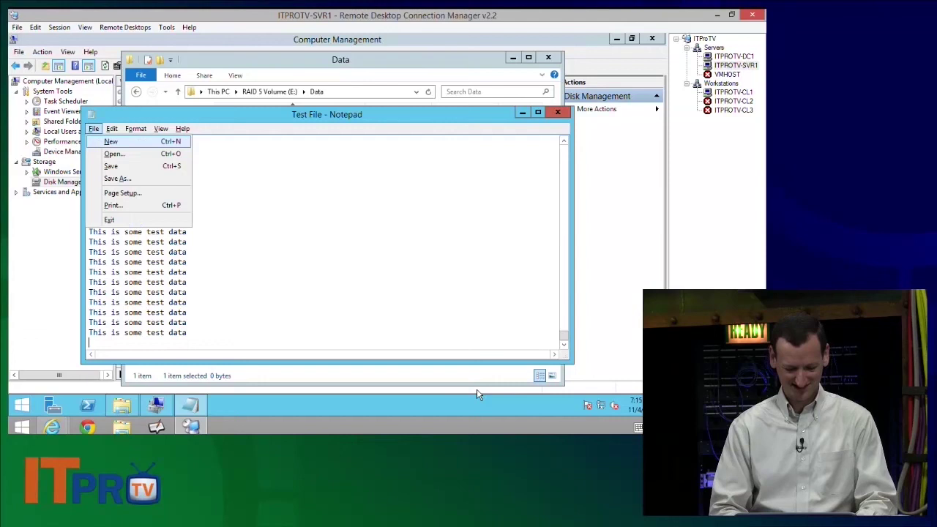
key(x)
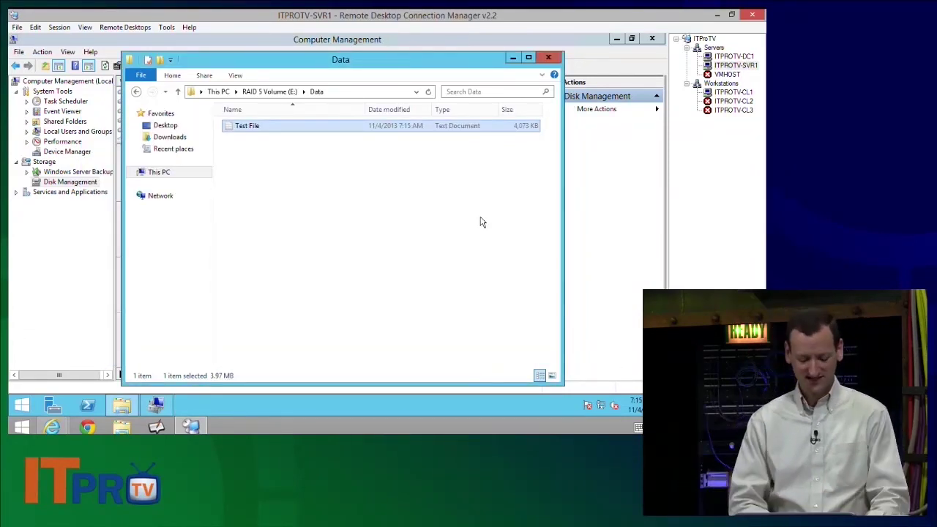
- From This PC, look inside Striped Volume (F:) and RAID 5 Volume (E:) to find its Data folder
click(147, 174)
click(302, 283)
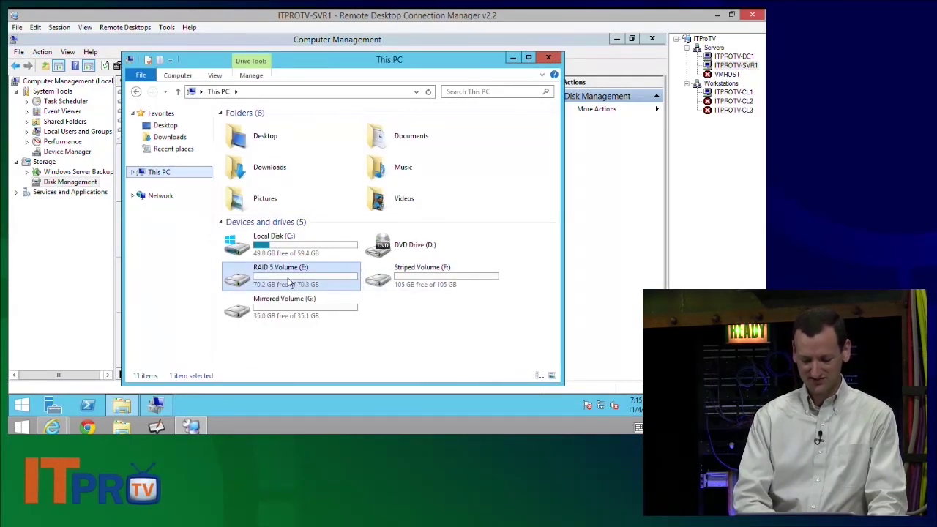
double_click(415, 278)
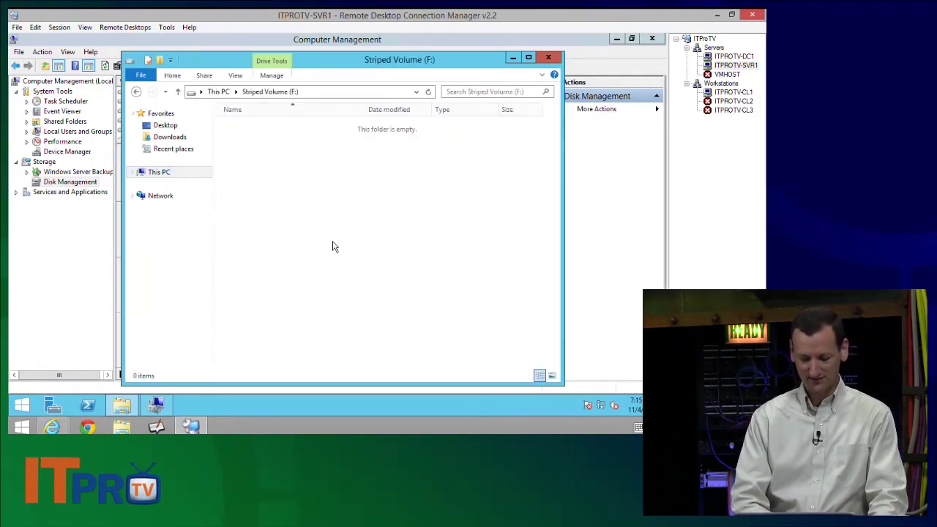
key(BackSpace)
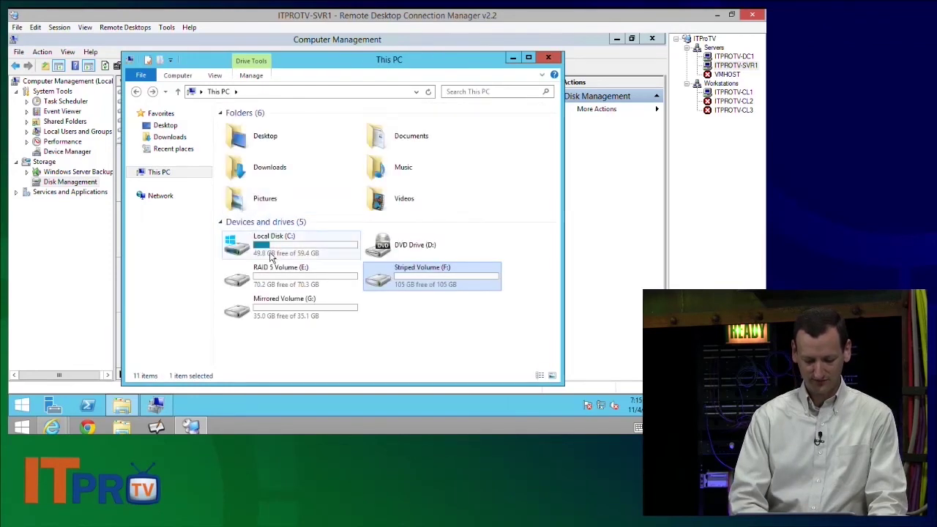
double_click(286, 286)
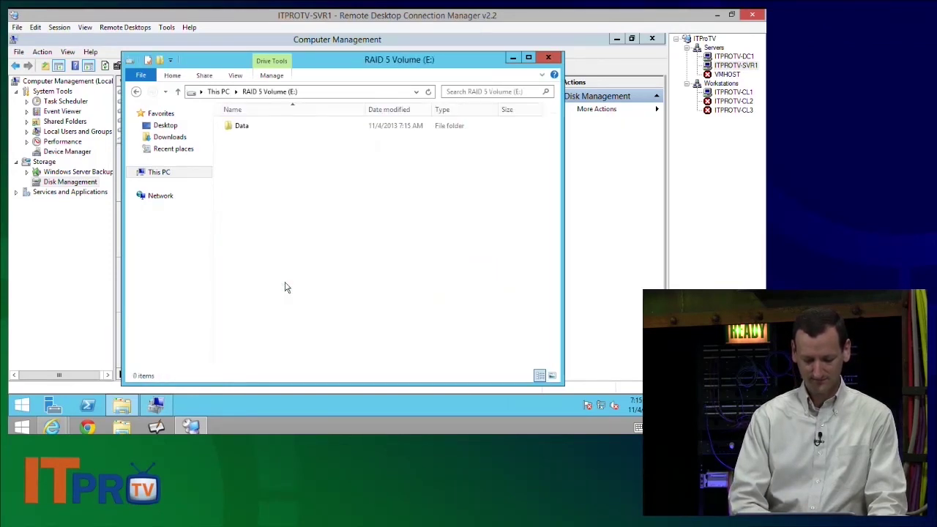
click(236, 130)
key(BackSpace)
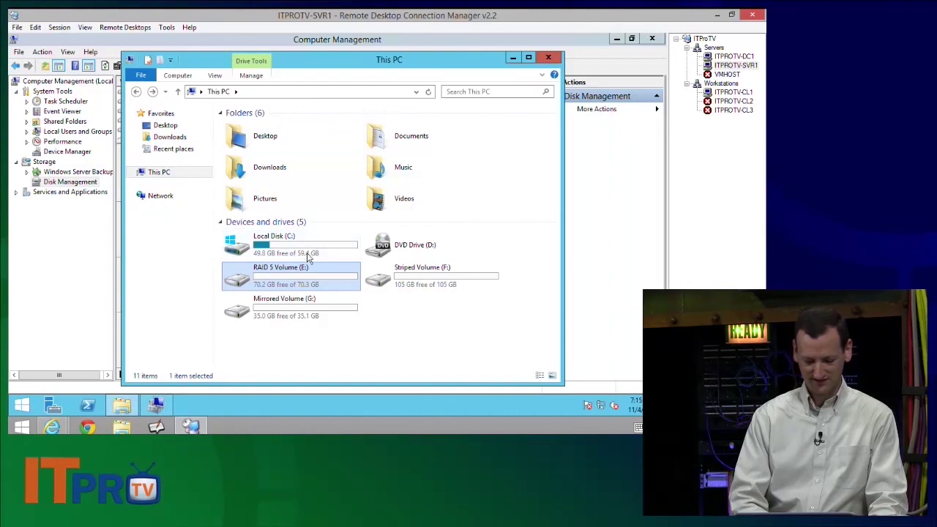
- Check Striped Volume (F:) and Mirrored Volume (G:) for their Data folders, returning to This PC
click(408, 288)
double_click(408, 287)
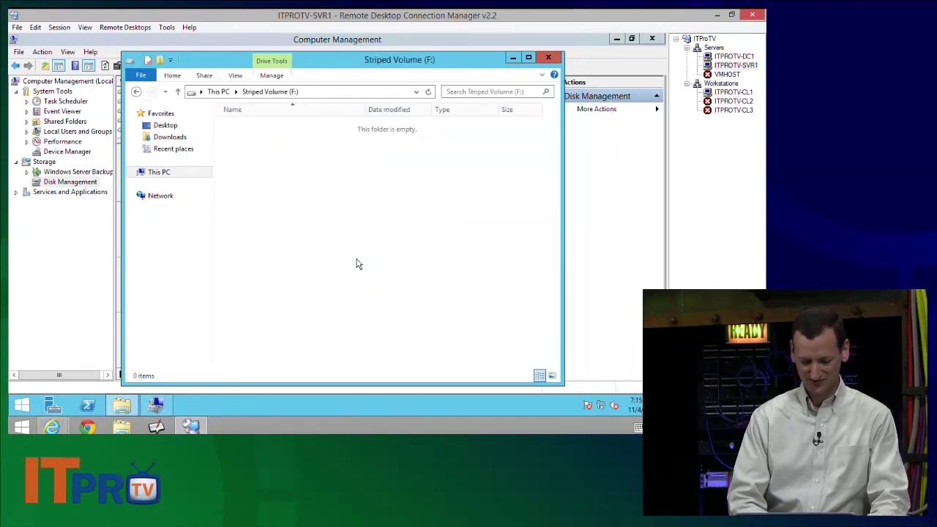
key(Down)
key(BackSpace)
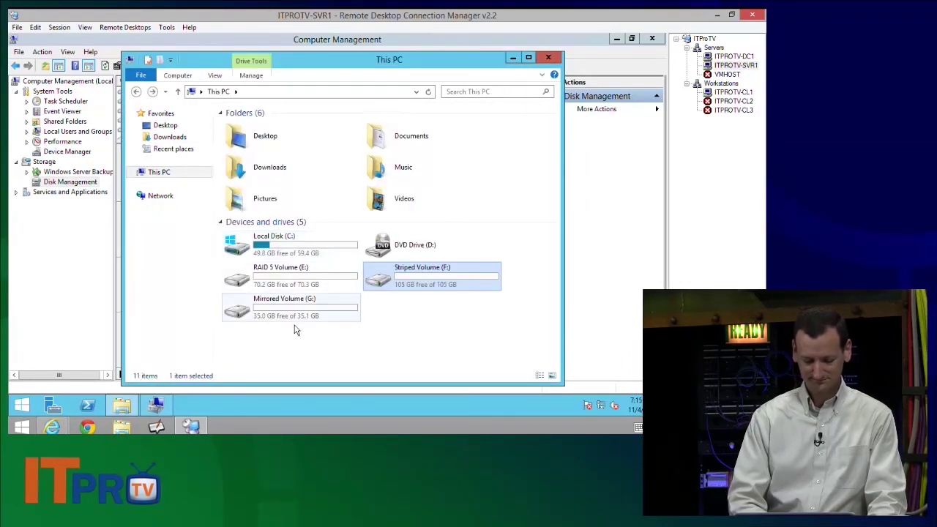
double_click(271, 314)
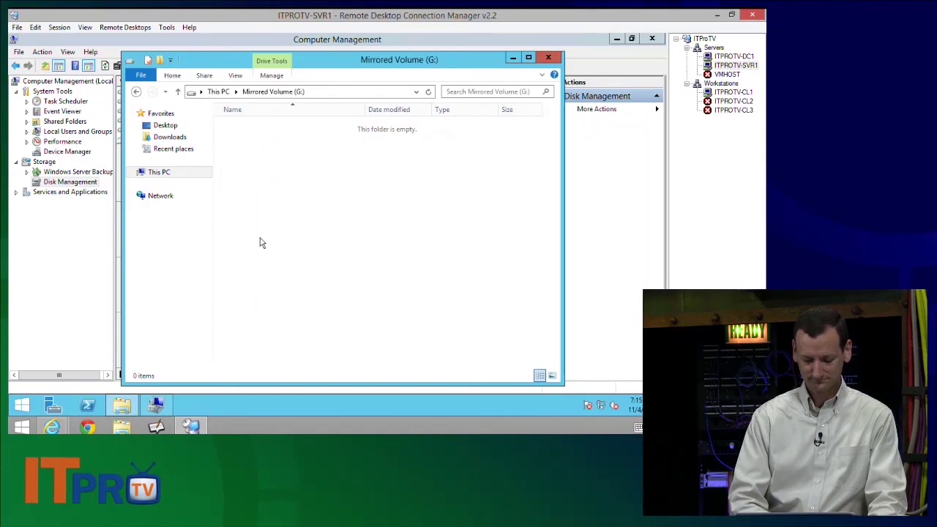
key(Down)
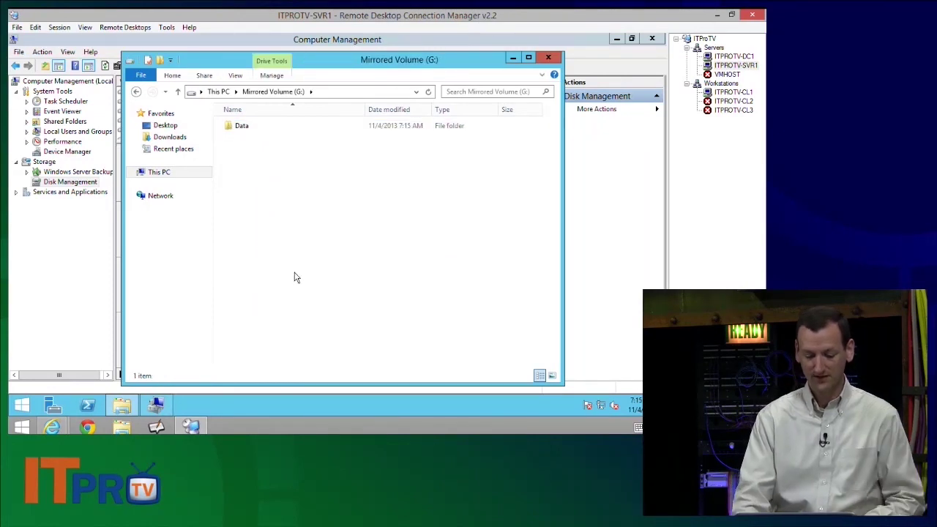
key(BackSpace)
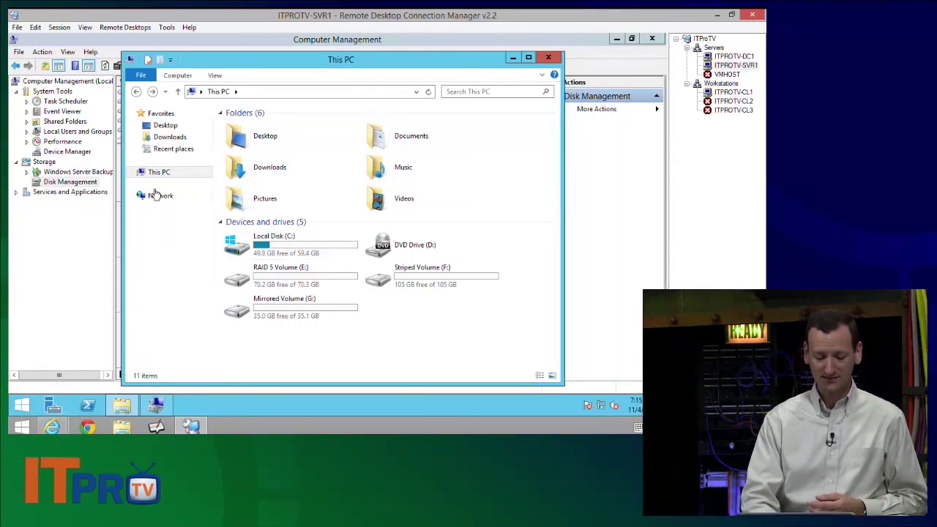
- Expand This PC and view each Data folder on E:, F: and G: showing the 4,073 KB Test File
click(132, 172)
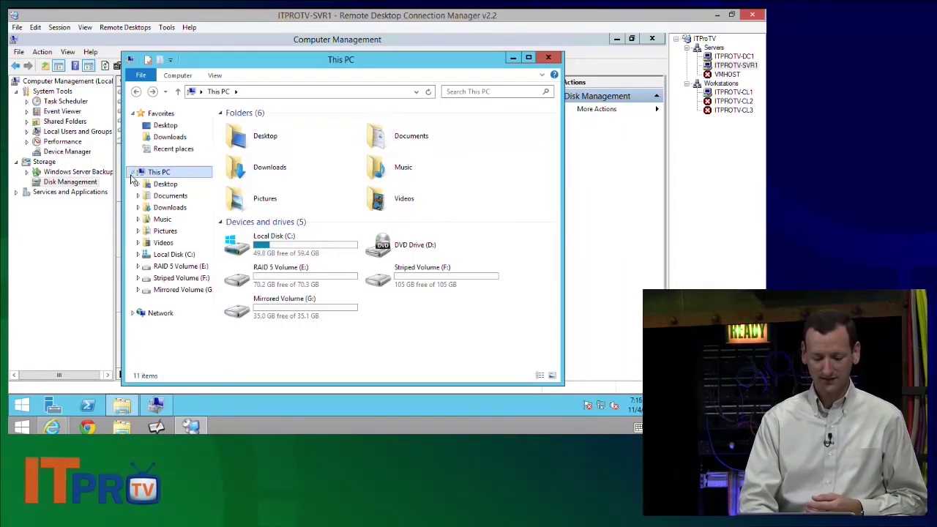
click(164, 266)
click(137, 267)
click(164, 278)
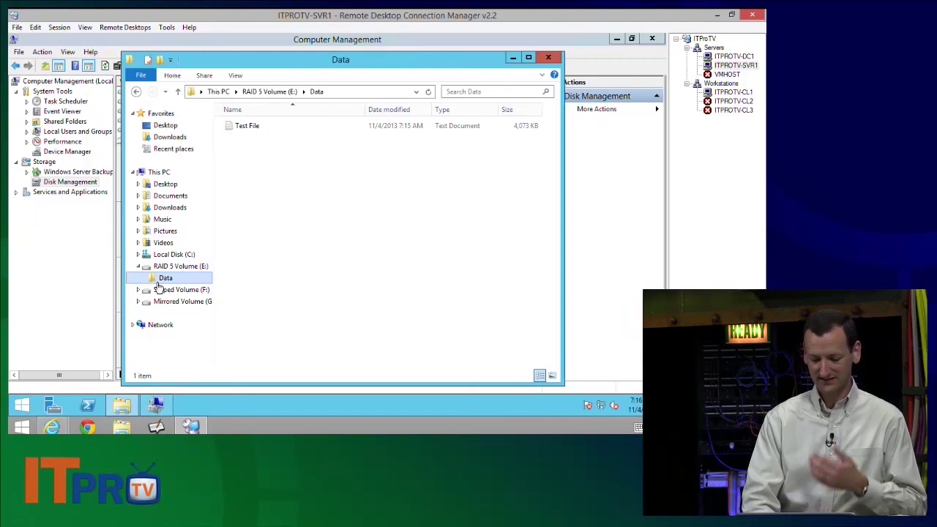
click(138, 290)
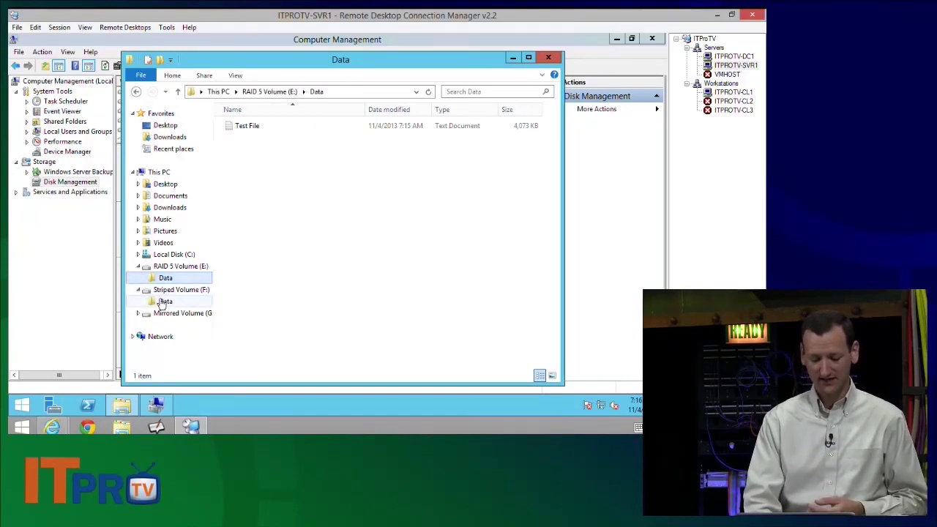
click(164, 302)
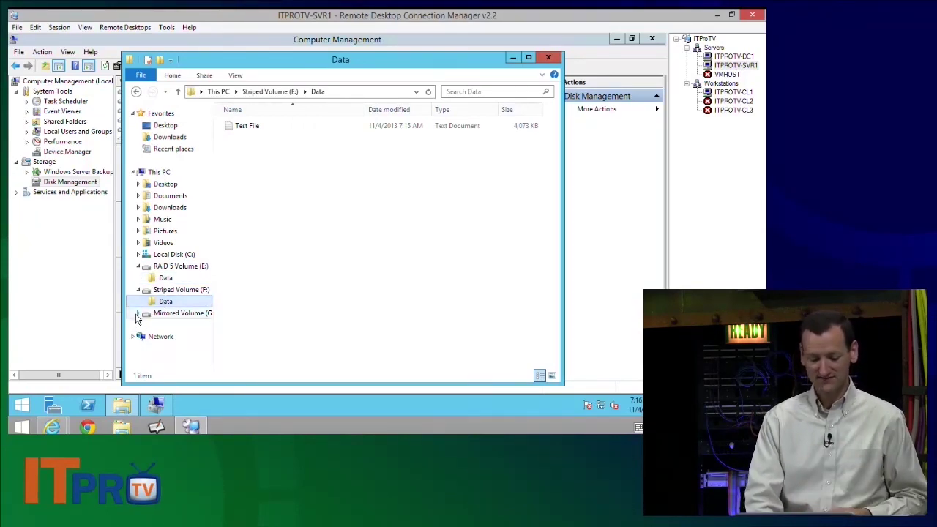
click(138, 313)
click(163, 325)
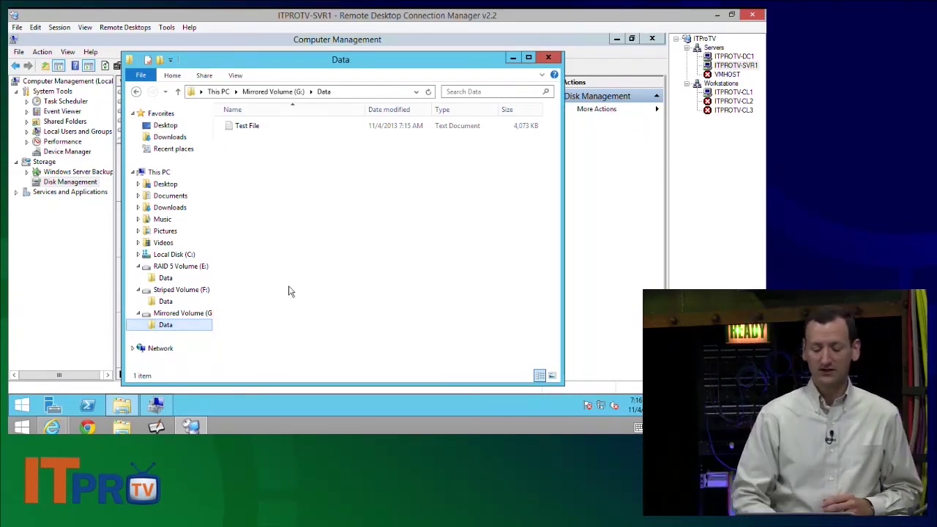
- Close File Explorer and select RAID 5 Volume (E:) on Disk 2 to watch resync progress
key(alt+F4)
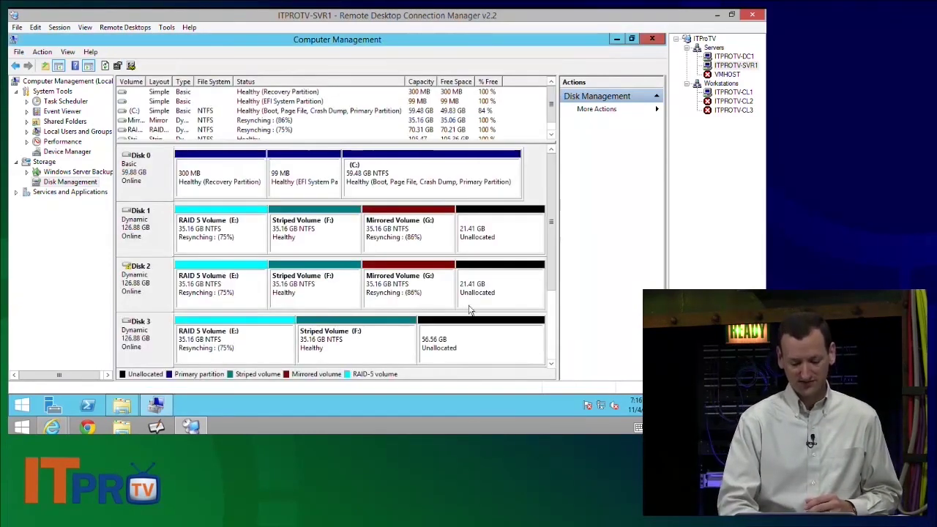
click(242, 297)
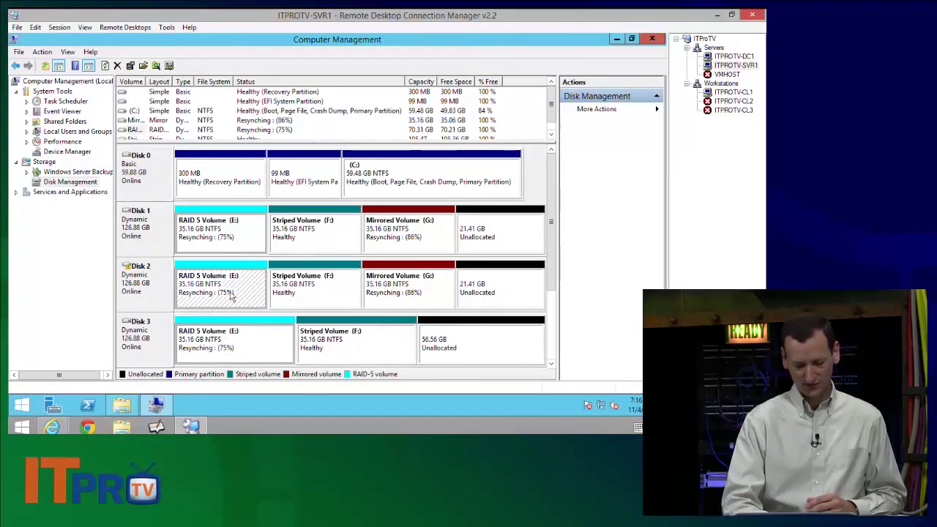